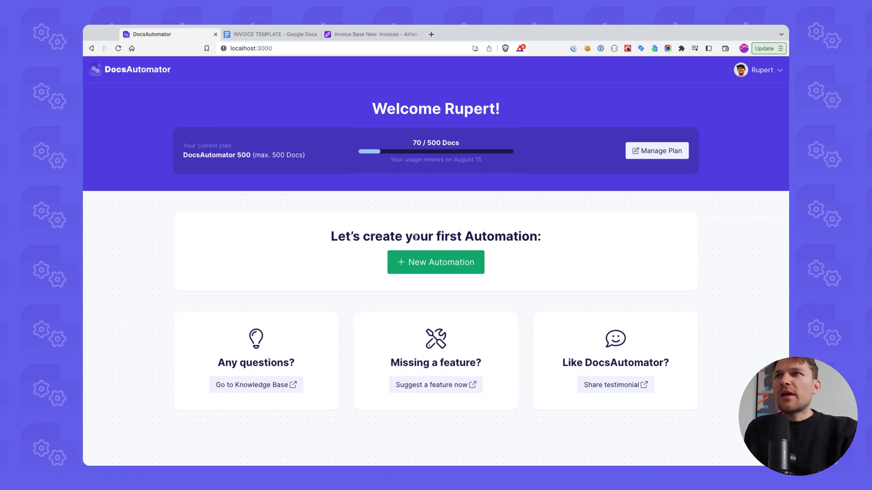
Create a new automation and rename it 'INVOICES 2023'
double_click(449, 236)
click(414, 237)
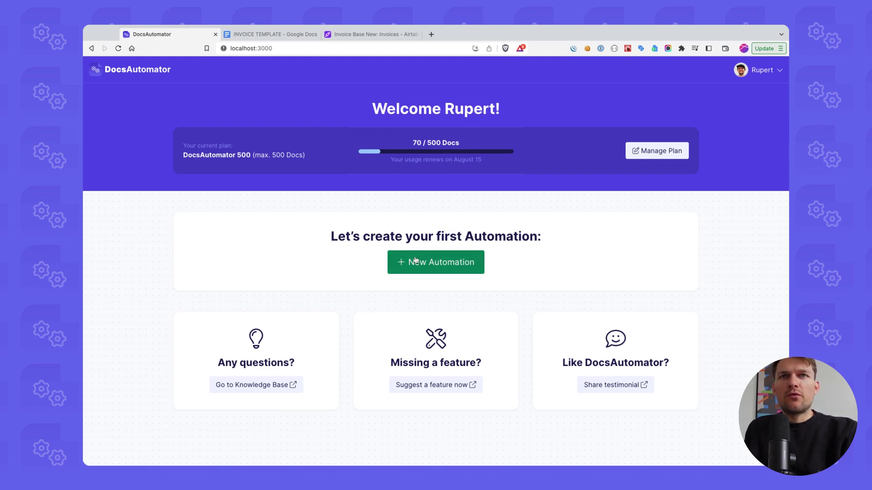
click(415, 261)
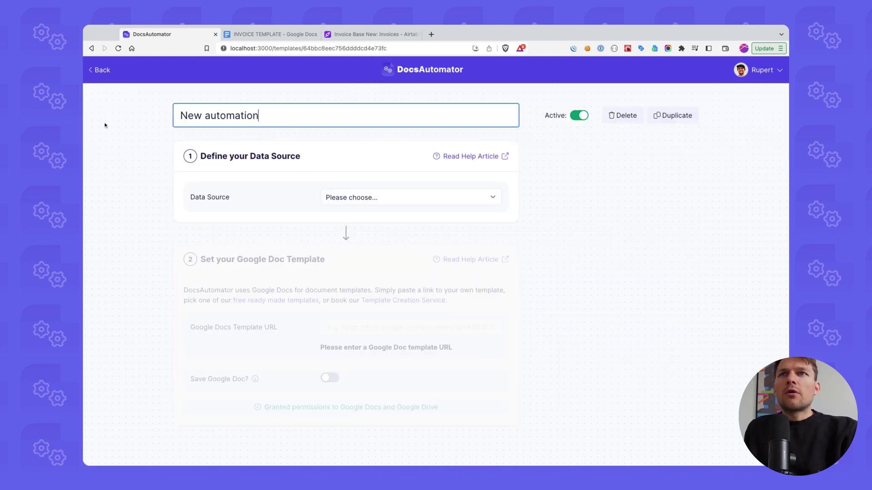
triple_click(225, 116)
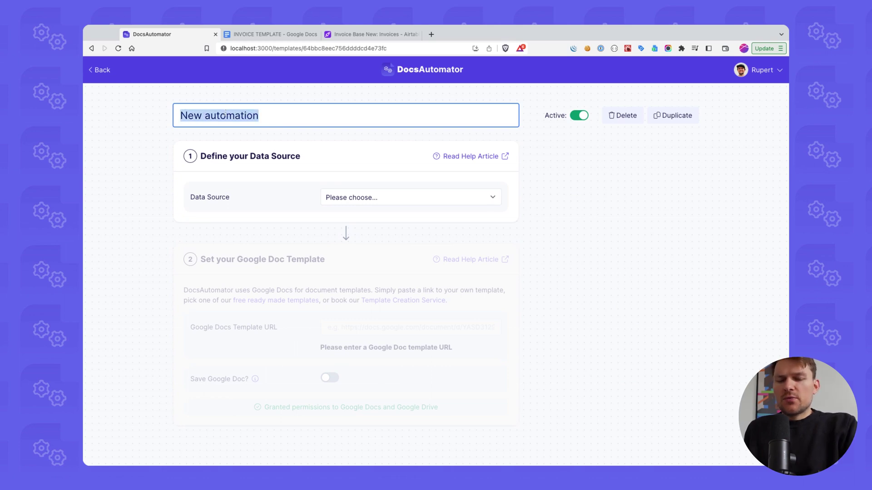
text(NEW)
key(BackSpace)
key(BackSpace)
key(BackSpace)
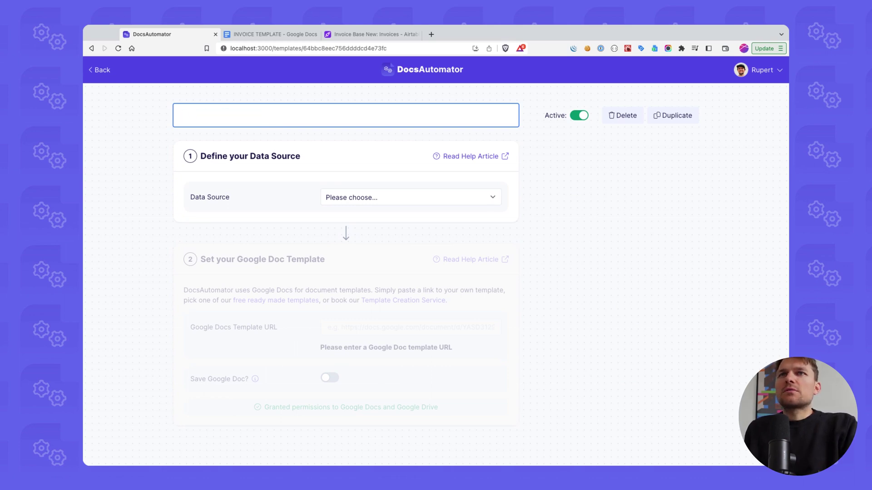
text(INVOICES 2023)
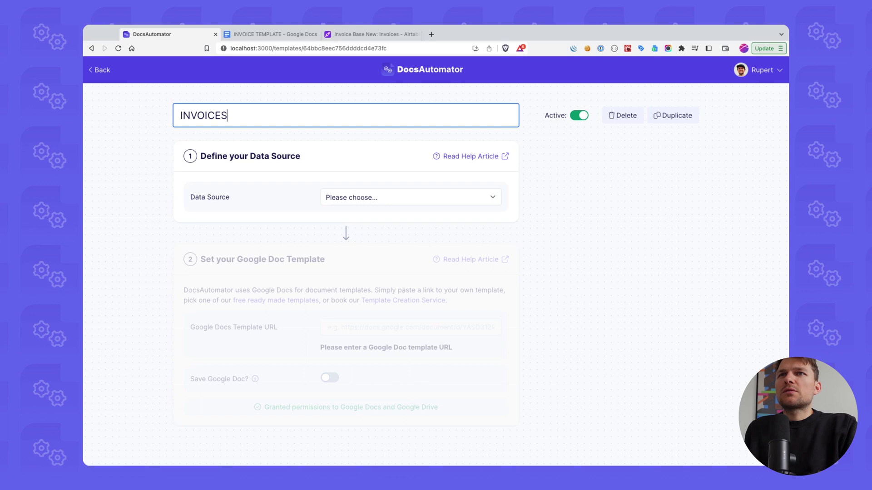
click(251, 149)
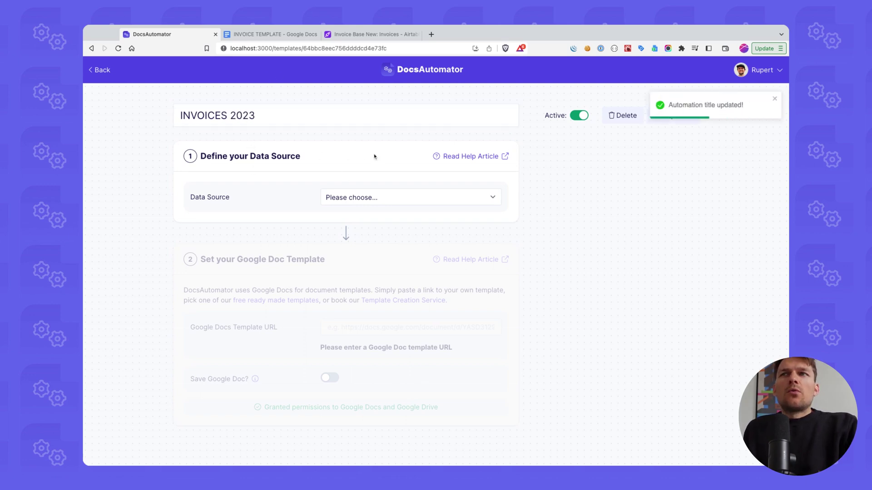
Choose Airtable as the automation's data source
click(374, 197)
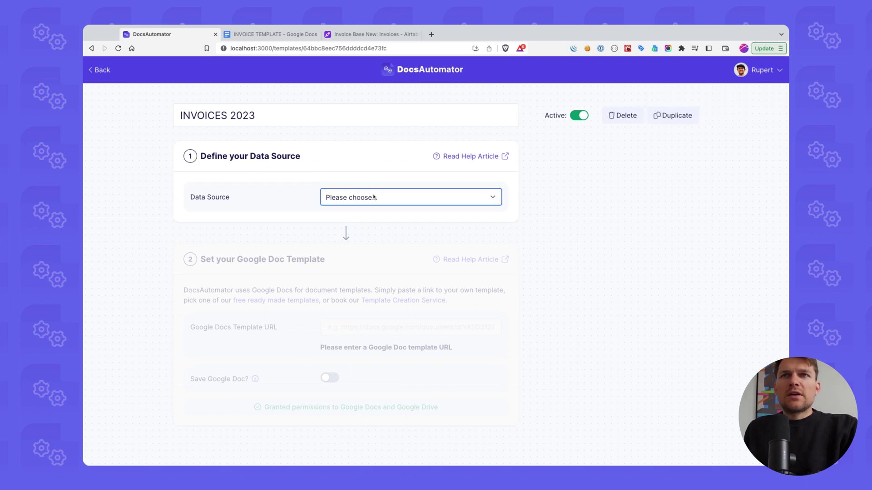
click(336, 207)
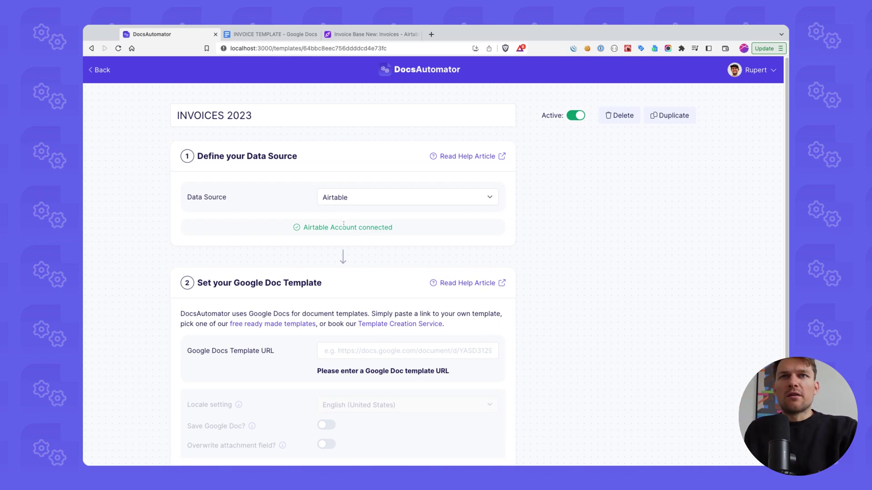
scroll(304, 224, down, 2)
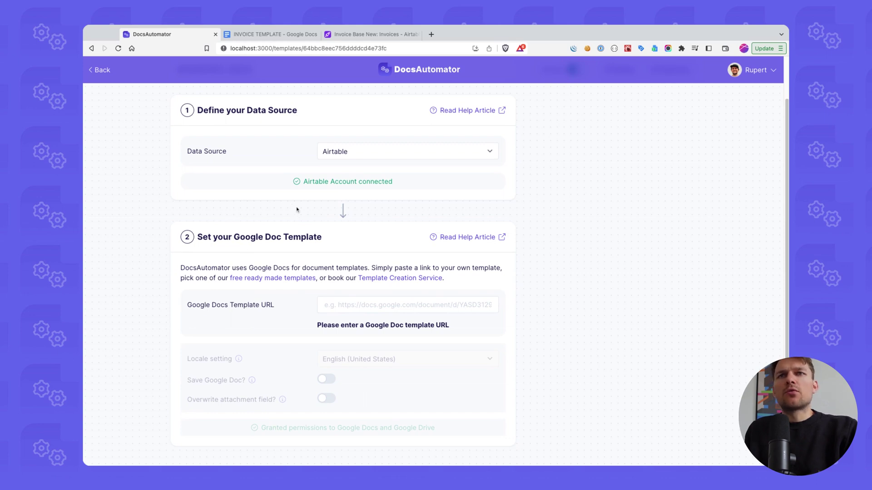
Copy the INVOICE TEMPLATE Google Doc's web address and go back to DocsAutomator
click(273, 35)
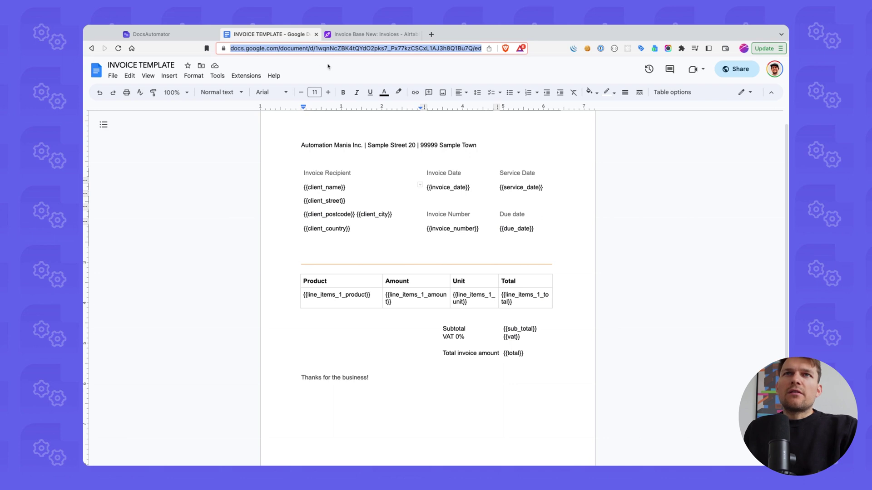
click(338, 188)
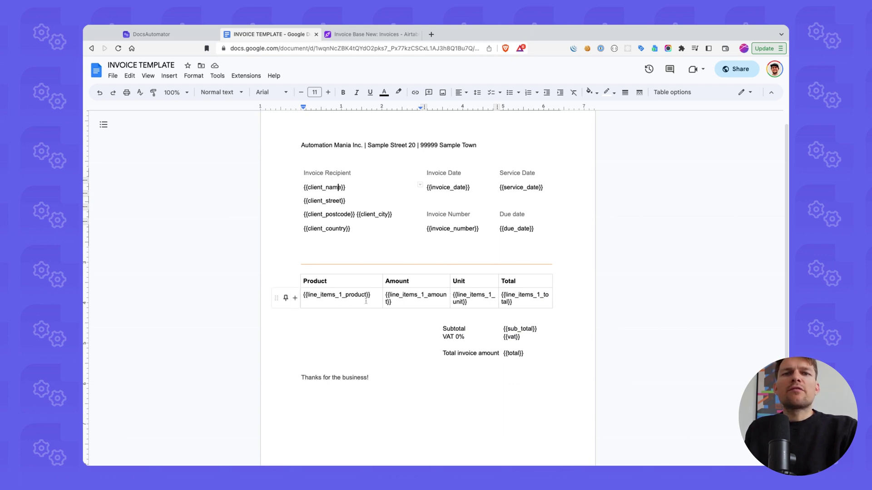
click(252, 47)
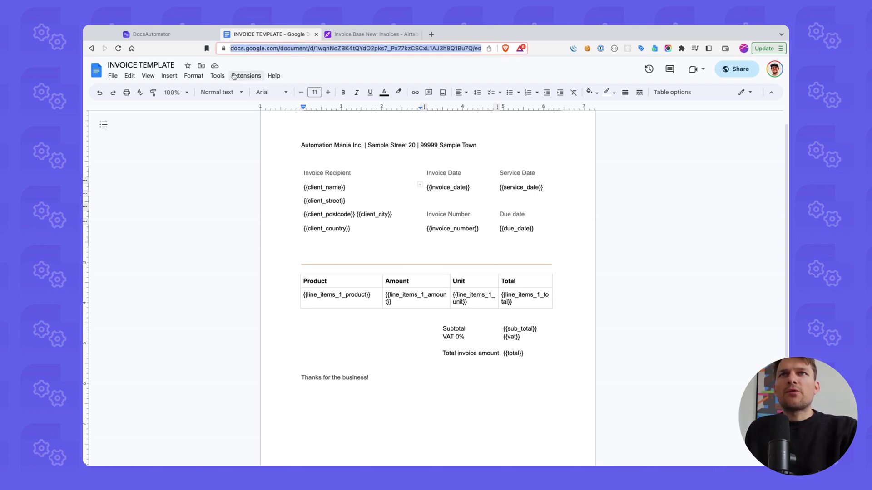
click(151, 34)
Paste the INVOICE TEMPLATE URL into the Google Docs Template URL field
click(341, 303)
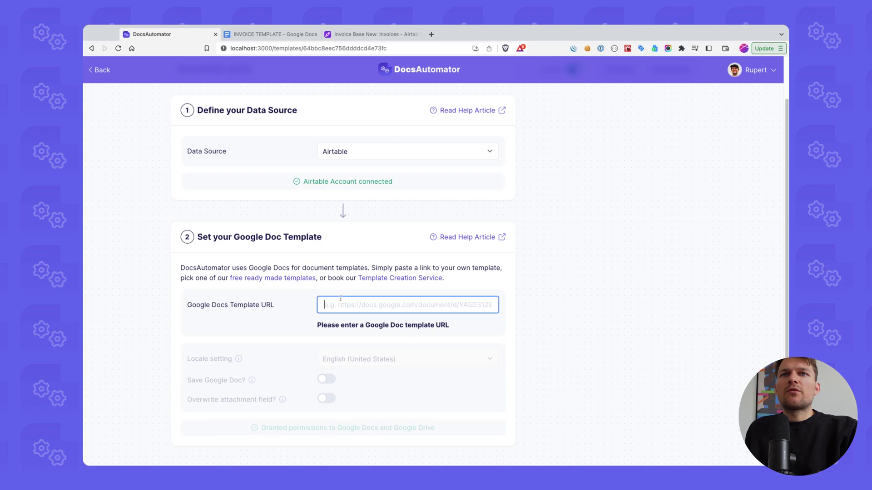
key(super+v)
scroll(259, 182, down, 3)
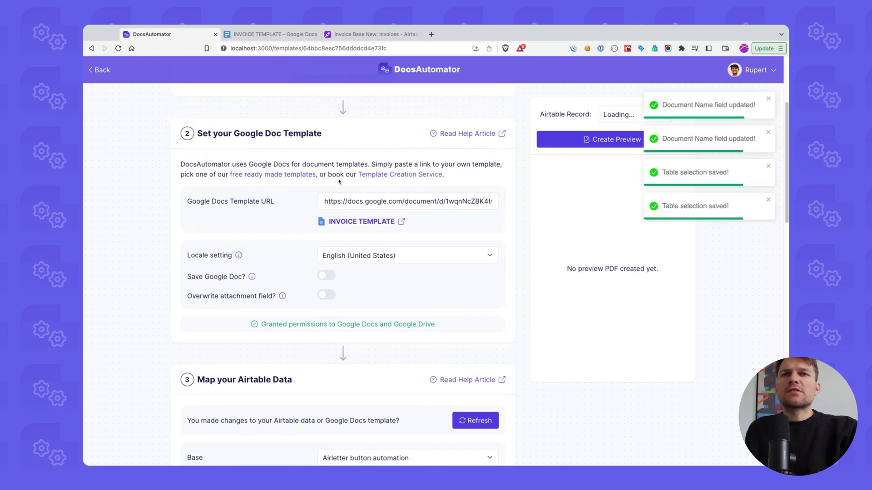
scroll(204, 222, down, 1)
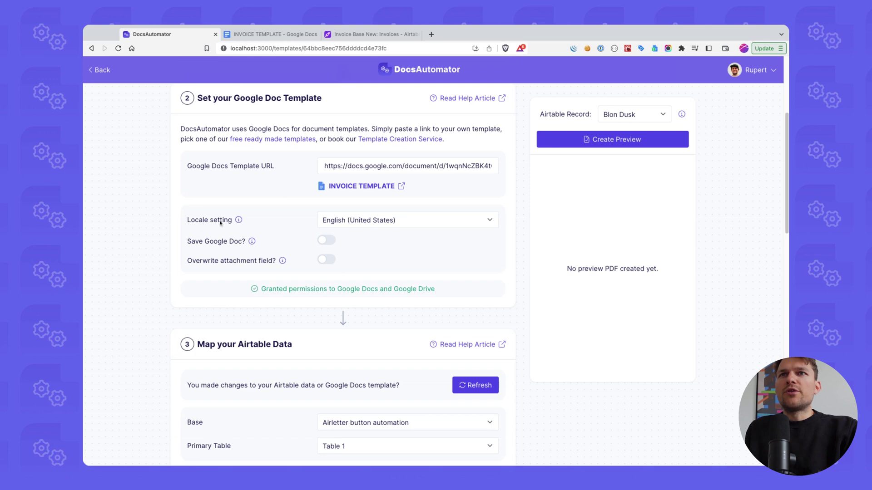
Try German and French locales, then set the locale to English (United States)
click(345, 220)
key(g)
key(f)
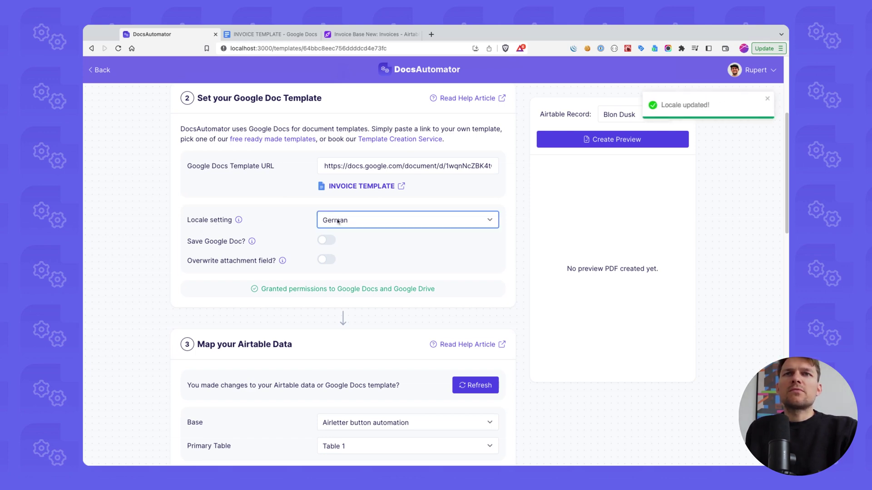
key(e)
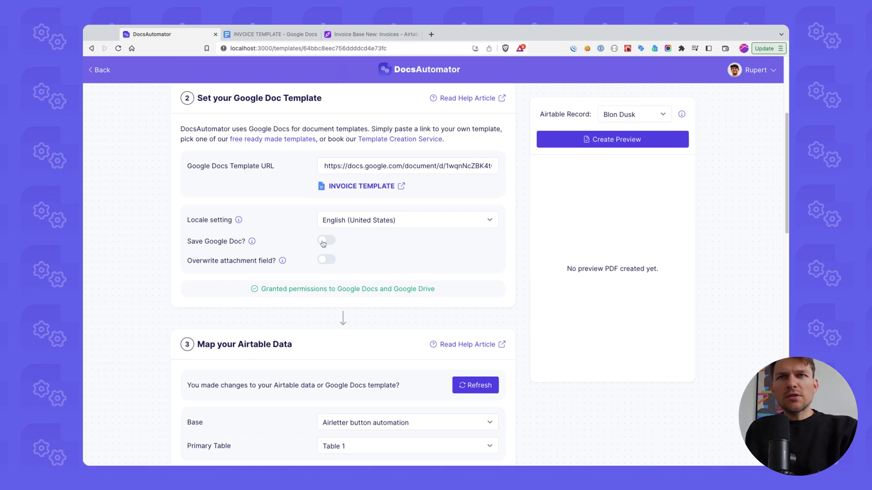
scroll(295, 240, down, 1)
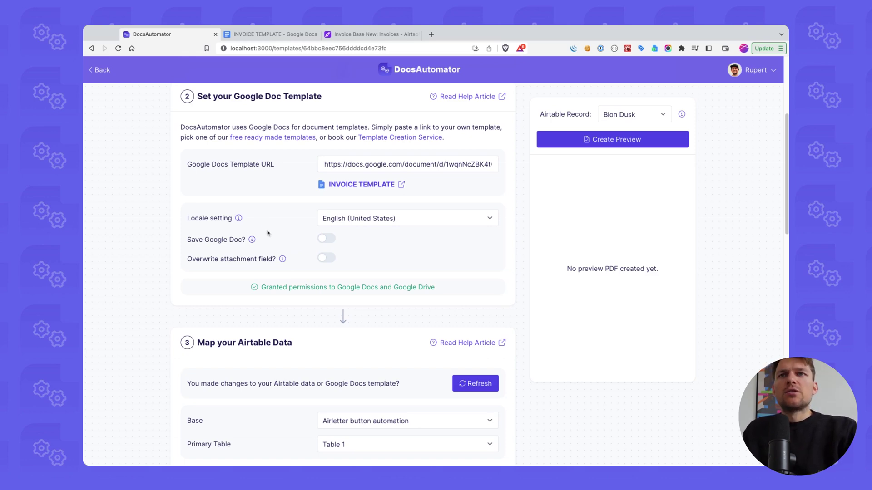
scroll(229, 259, down, 2)
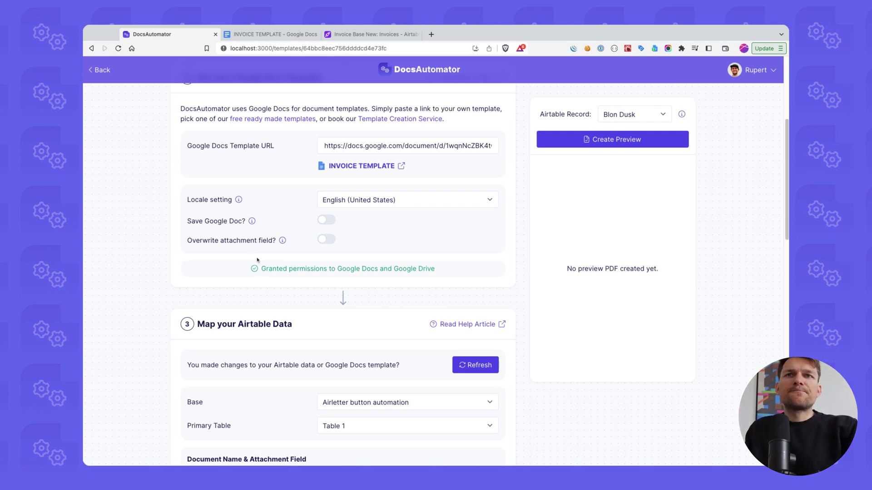
scroll(290, 241, down, 3)
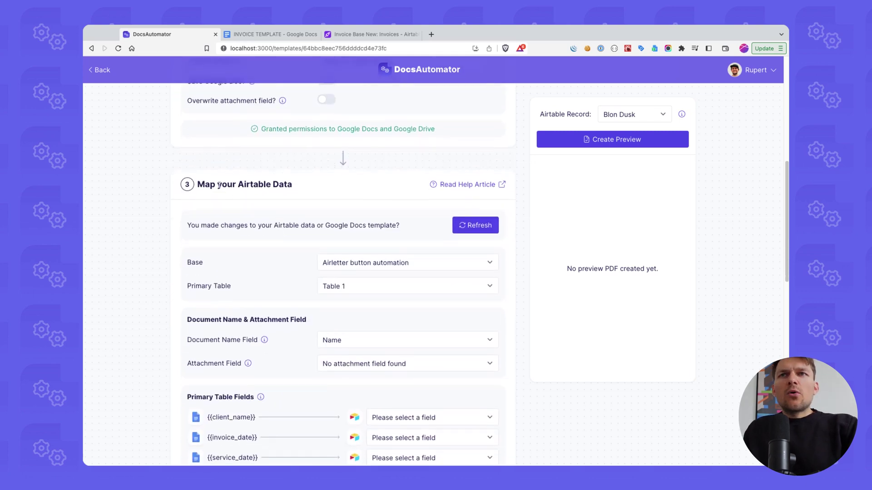
scroll(246, 186, down, 1)
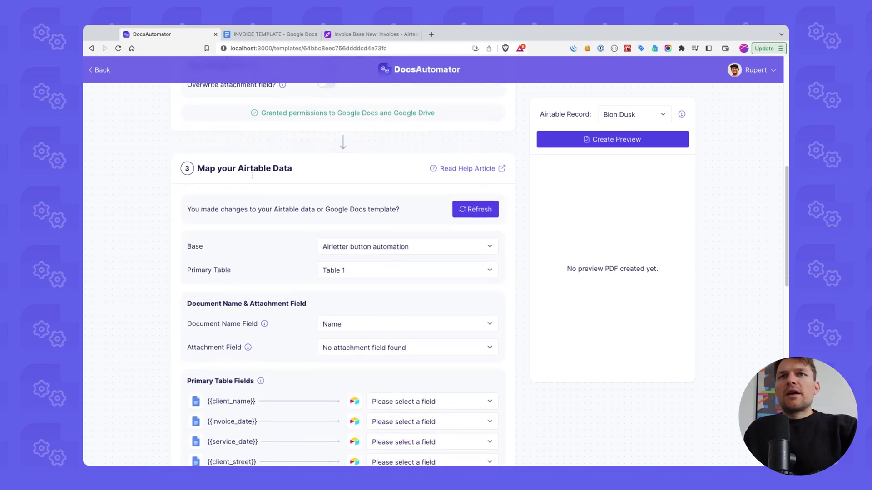
click(359, 35)
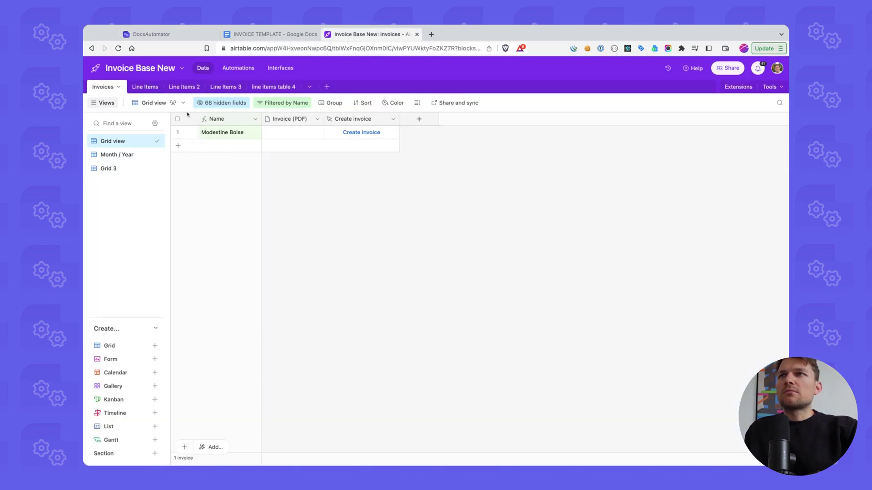
Remove the existing Name filter so all 254 invoices show
click(284, 104)
click(462, 135)
click(230, 198)
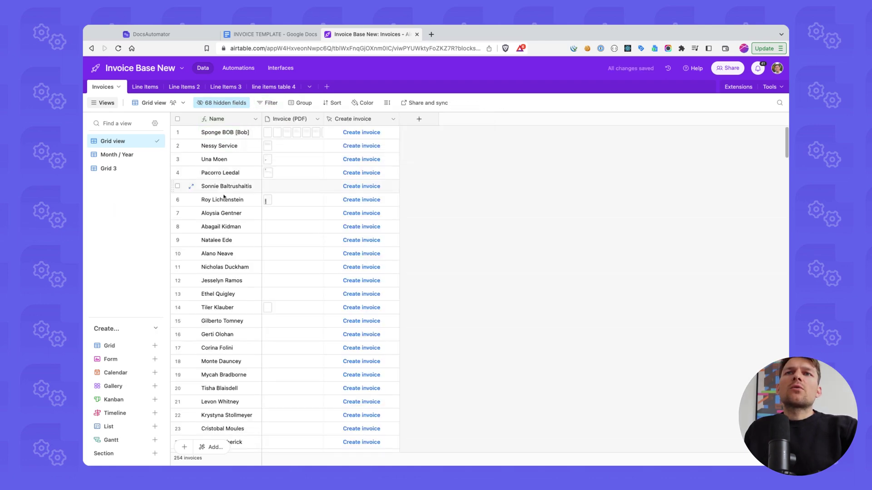
scroll(229, 214, down, 20)
scroll(229, 224, up, 20)
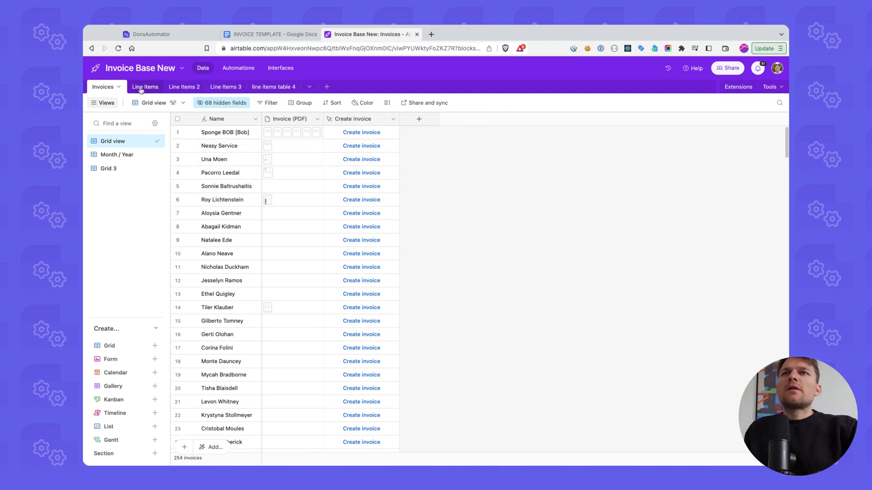
Reveal and widen the Line items column, checking the first record's linked line items
click(208, 104)
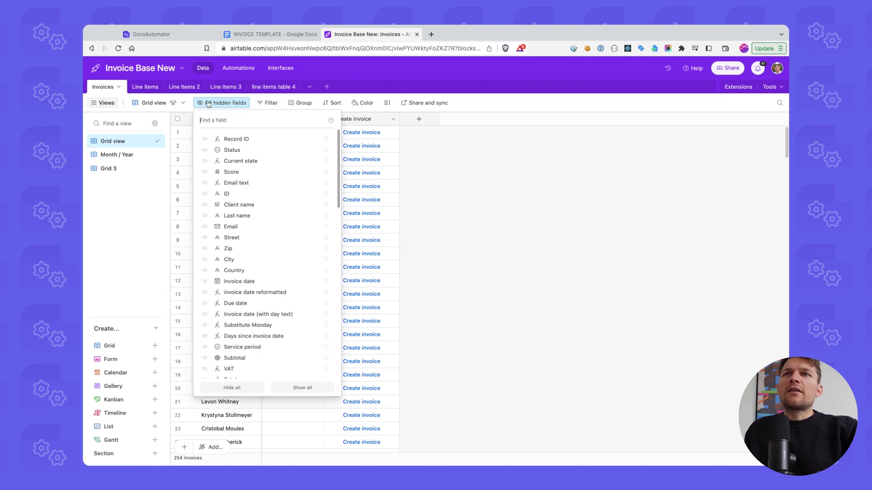
text(line)
click(204, 150)
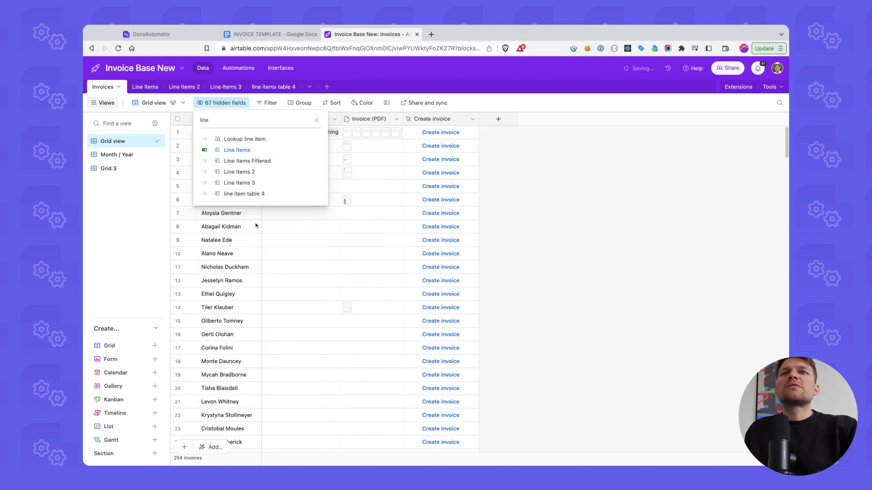
click(351, 199)
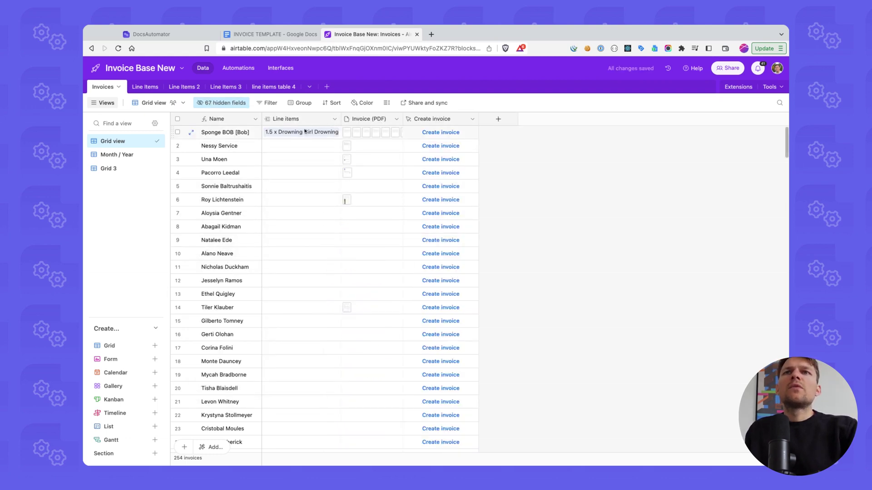
drag(341, 119, 391, 119)
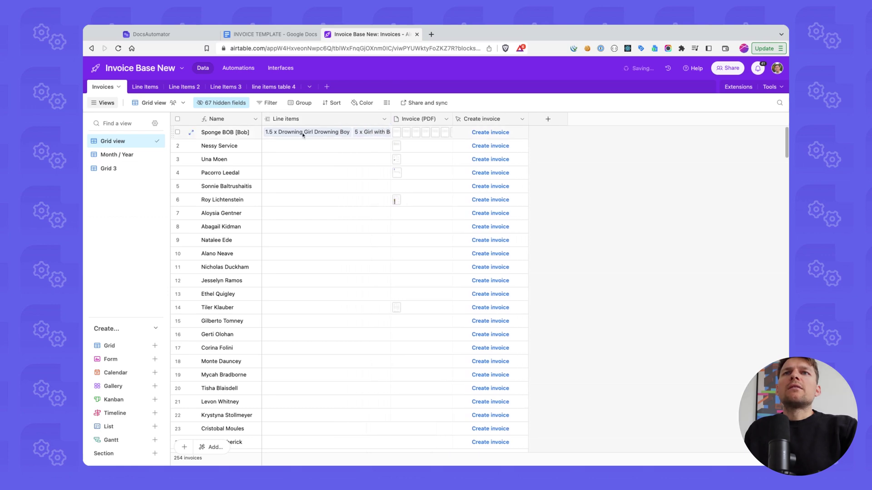
click(284, 135)
click(145, 87)
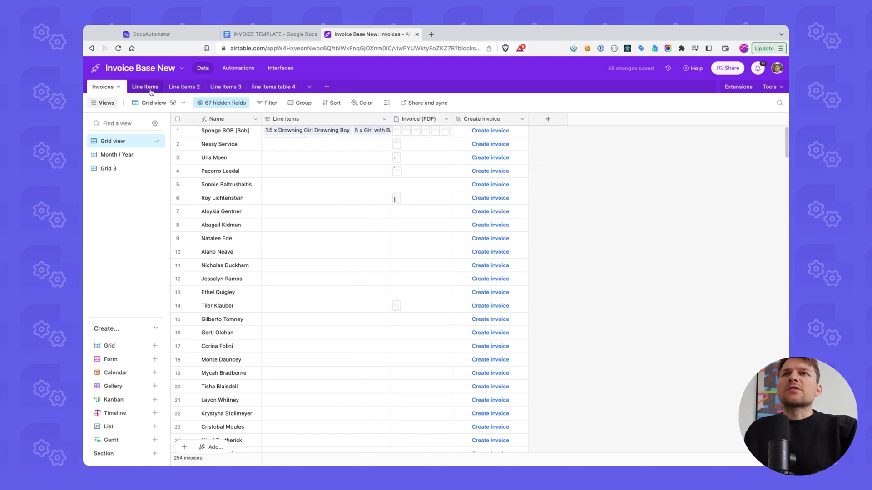
click(101, 87)
click(221, 103)
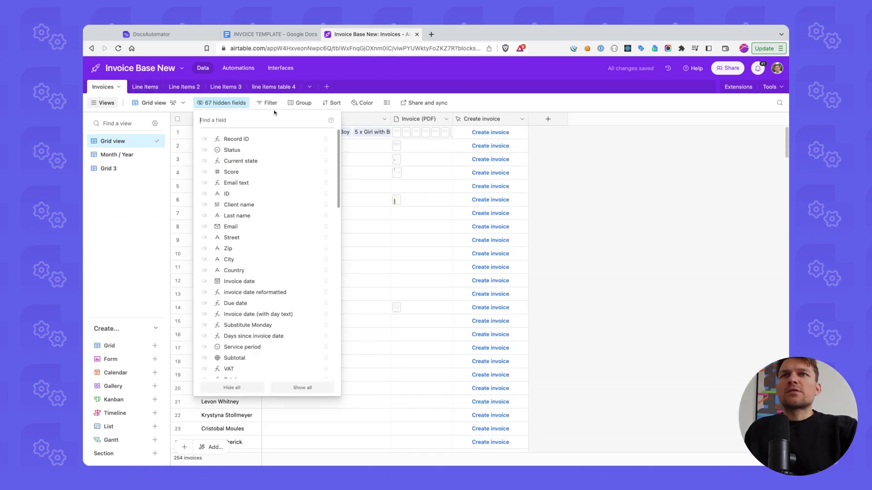
click(268, 102)
click(284, 135)
click(410, 134)
text(moc)
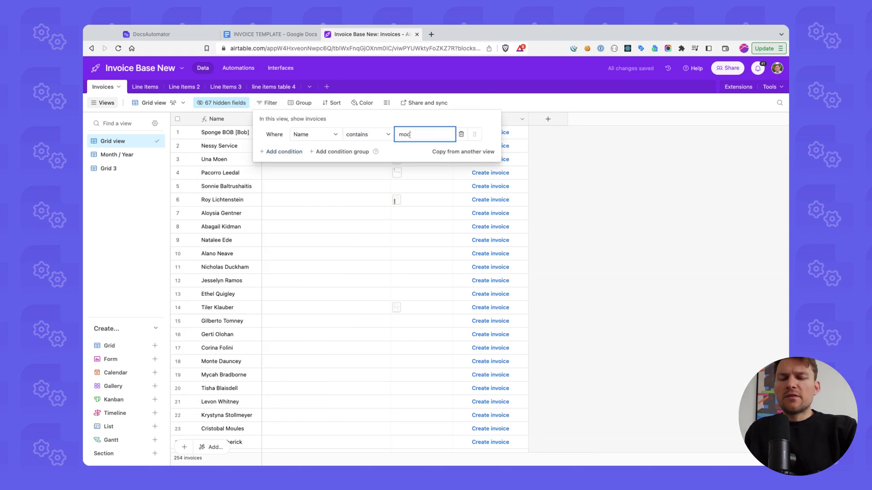
click(273, 189)
right_click(291, 124)
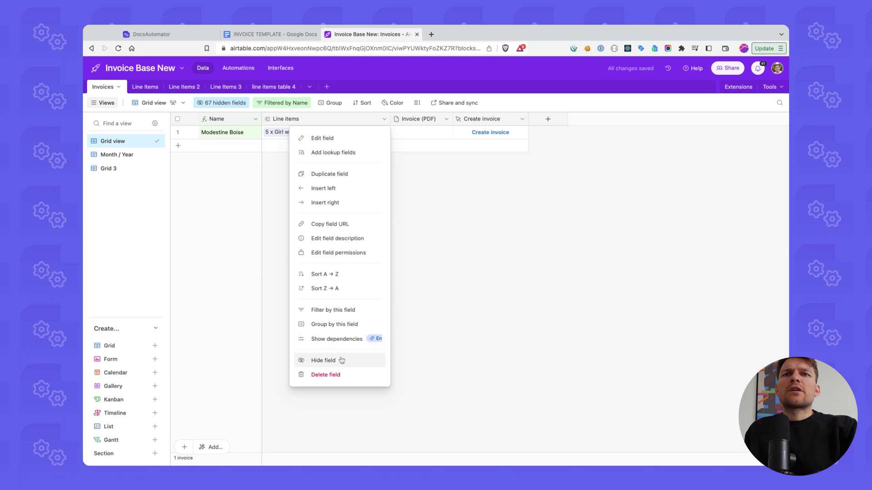
click(320, 360)
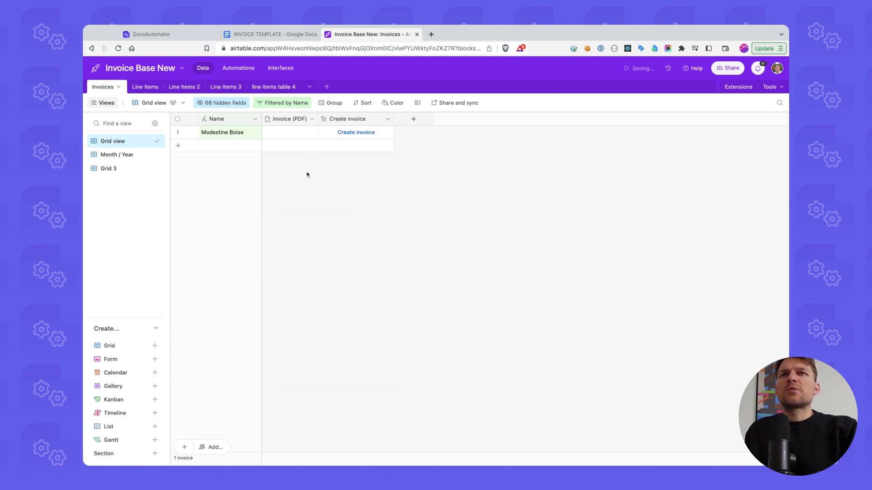
click(312, 120)
click(313, 119)
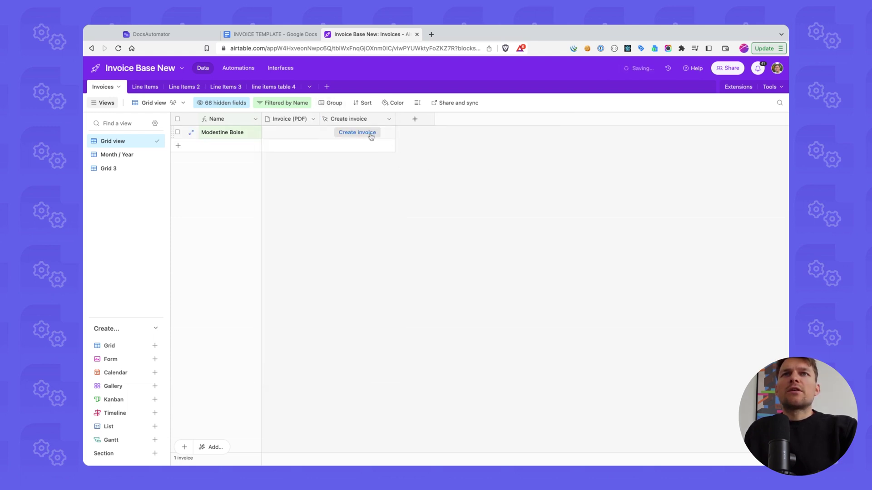
click(296, 133)
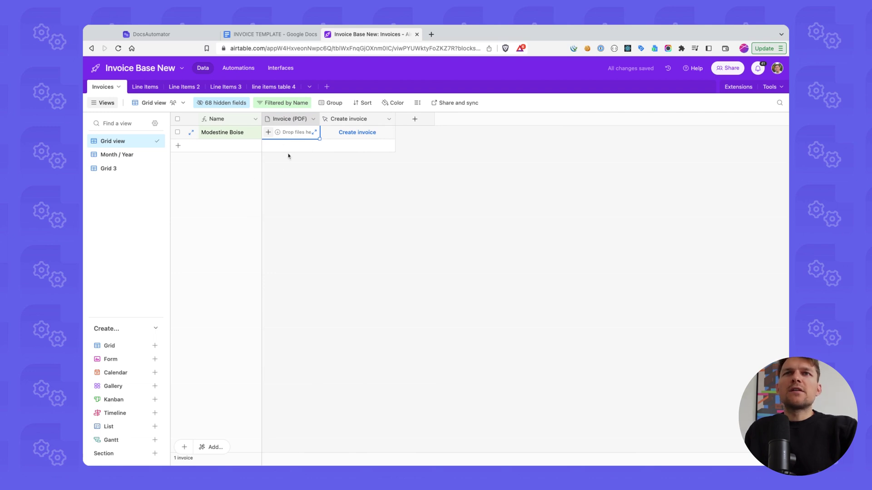
click(301, 163)
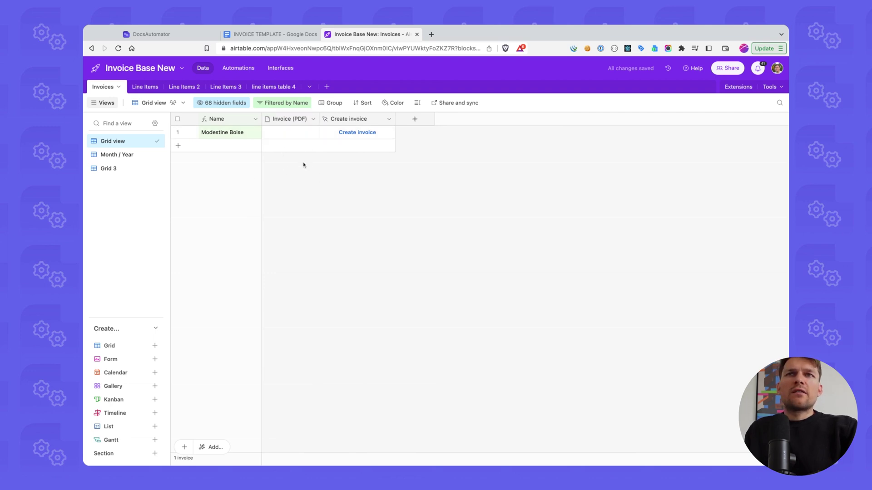
Select Invoice Base New, giving the Invoices table and Invoice (PDF) attachment field
click(177, 35)
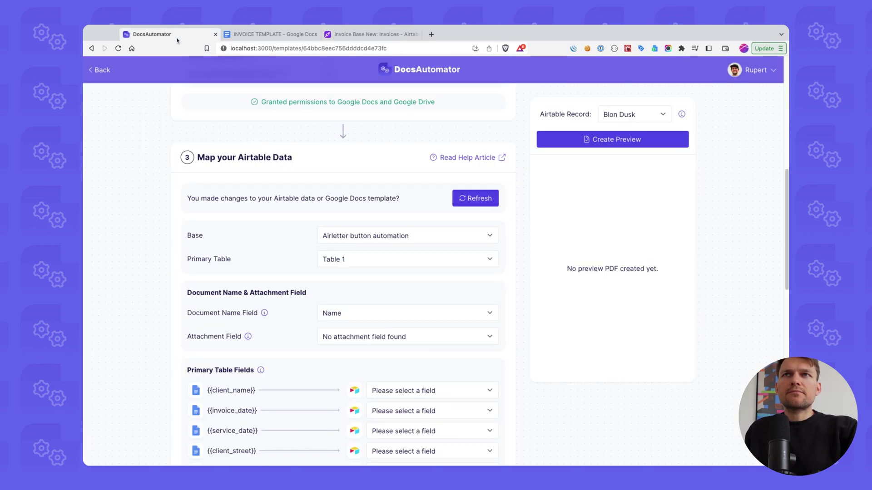
scroll(267, 205, down, 1)
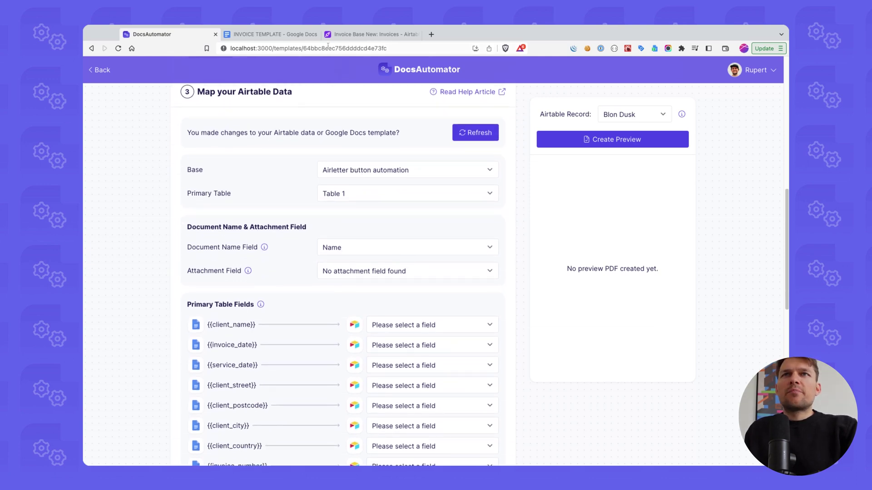
click(354, 173)
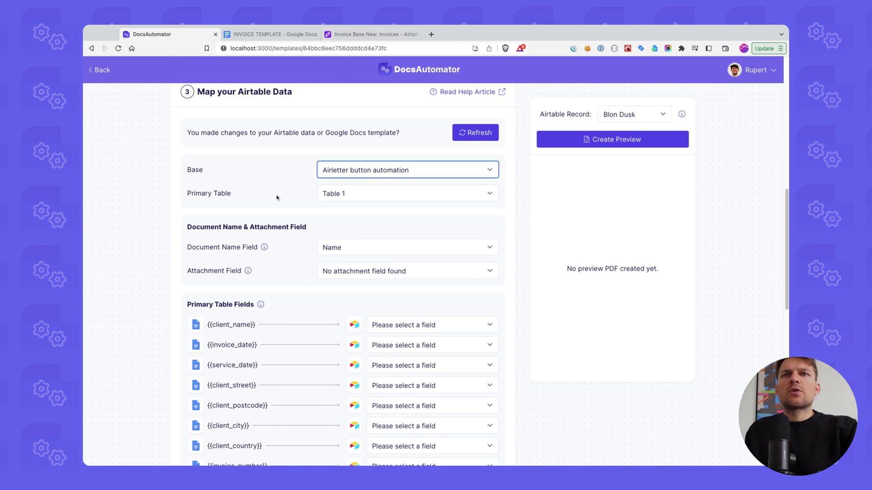
click(290, 207)
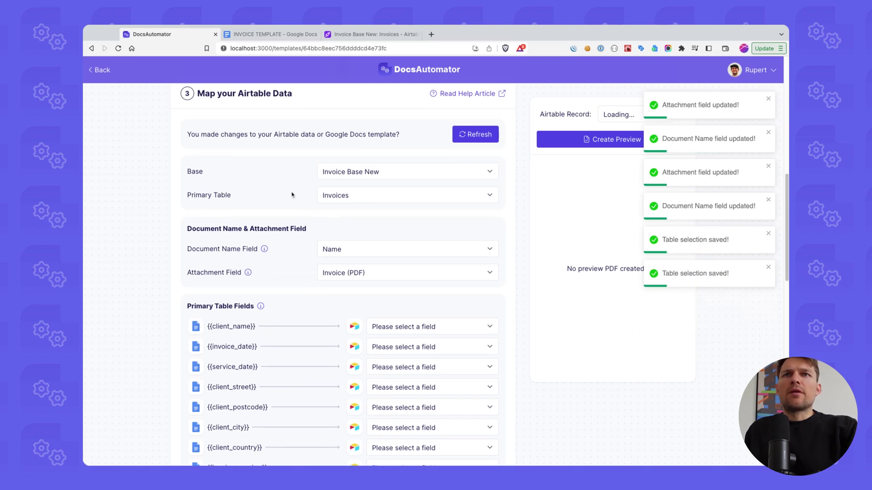
scroll(335, 215, down, 1)
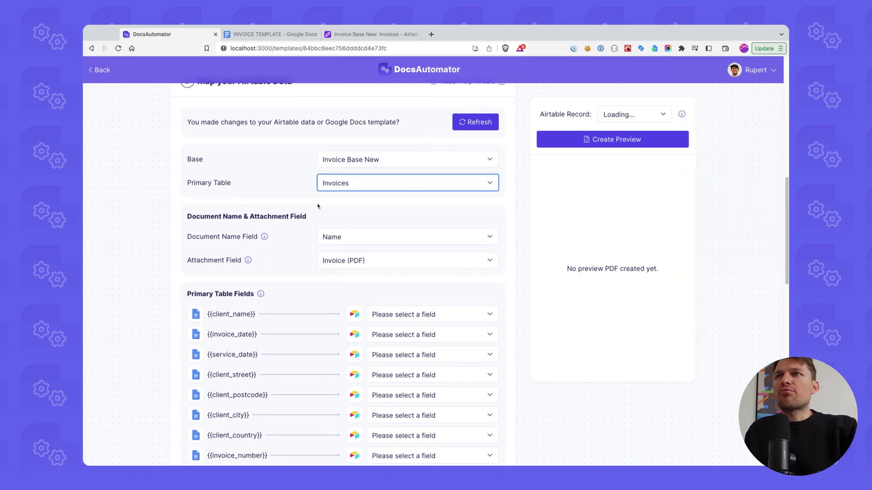
click(283, 203)
Cross-check the Google Docs template and filtered Airtable grid before mapping
click(272, 34)
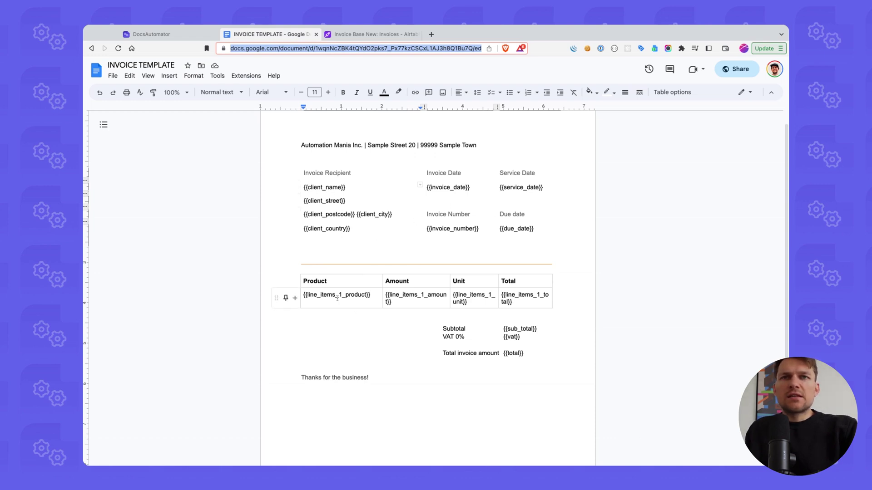
click(182, 37)
click(370, 34)
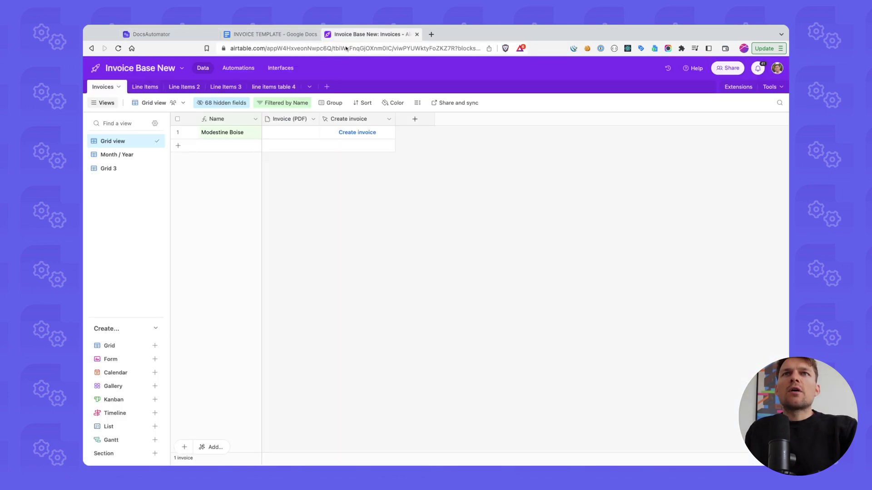
click(157, 36)
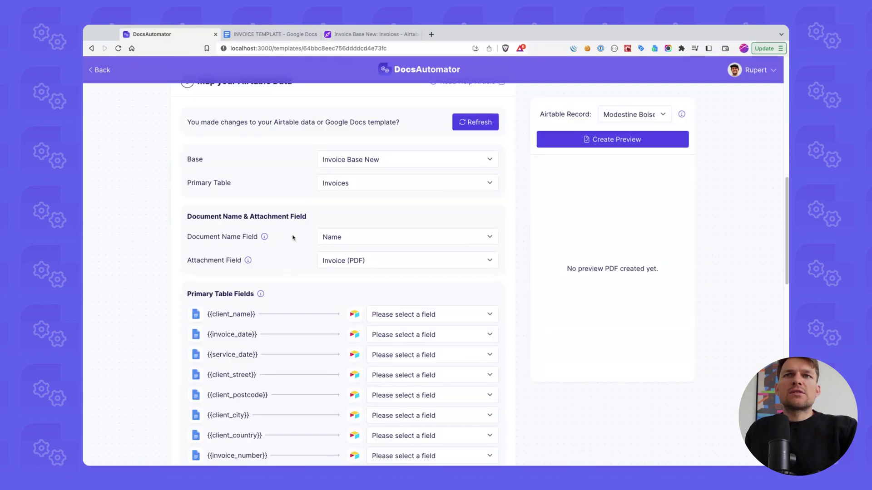
scroll(293, 237, down, 2)
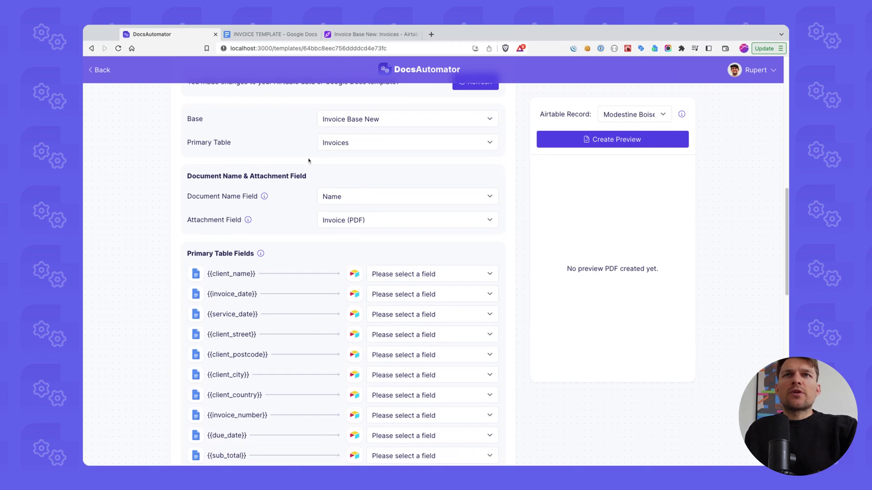
scroll(227, 189, down, 1)
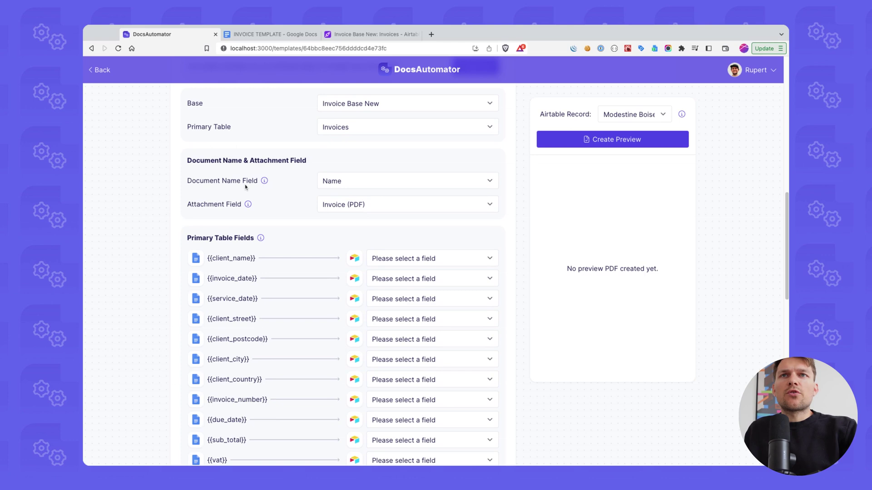
click(370, 34)
click(157, 35)
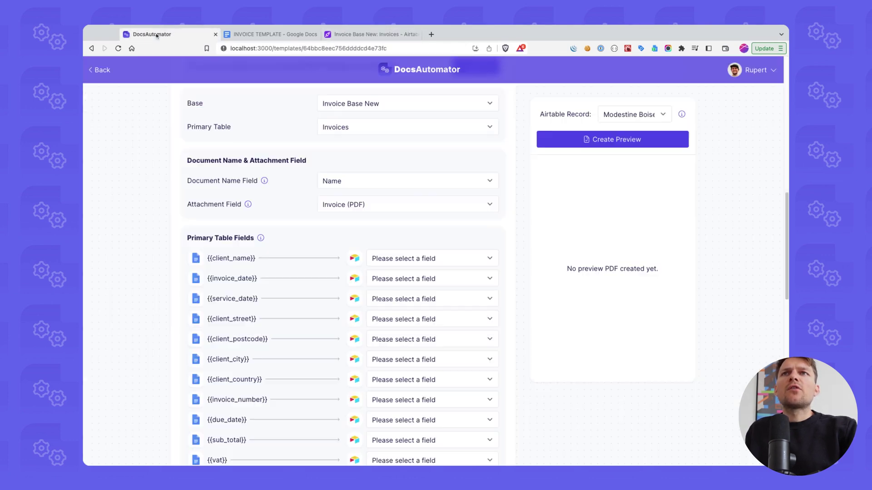
click(345, 184)
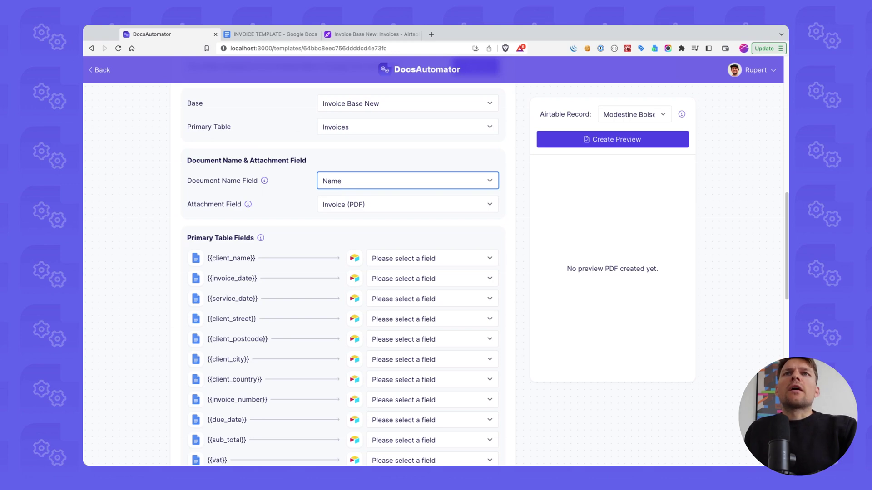
click(316, 198)
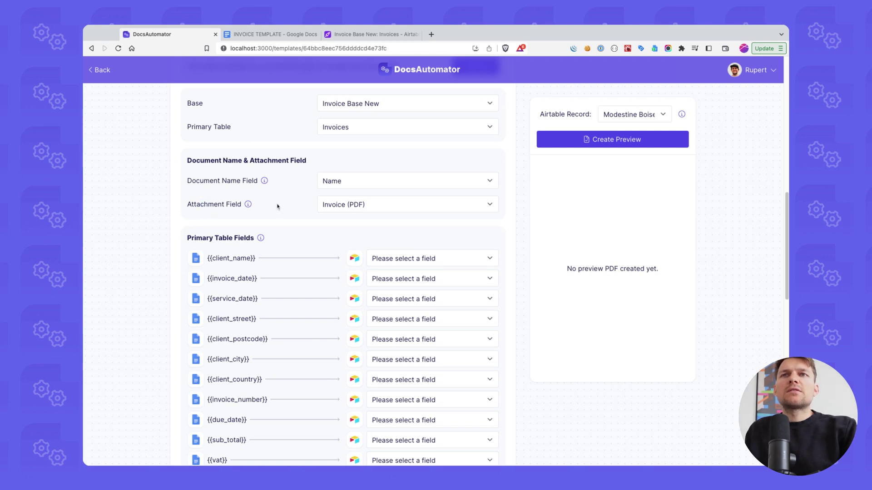
click(352, 41)
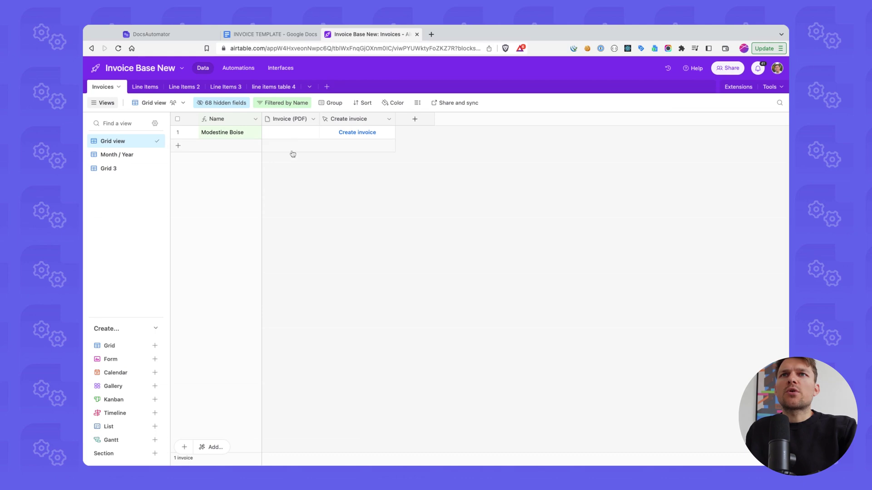
click(287, 136)
click(172, 34)
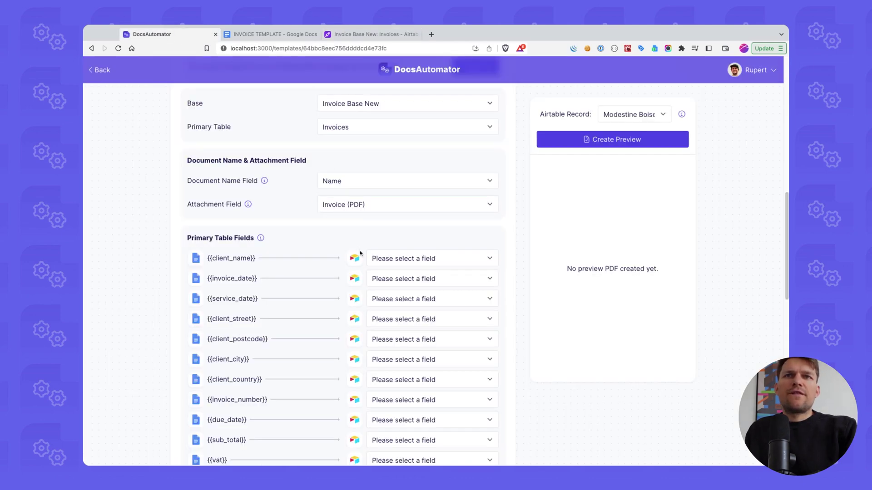
scroll(360, 253, down, 4)
Review the template placeholders against the Airtable grid and Google Docs template
scroll(275, 244, up, 3)
scroll(279, 261, down, 1)
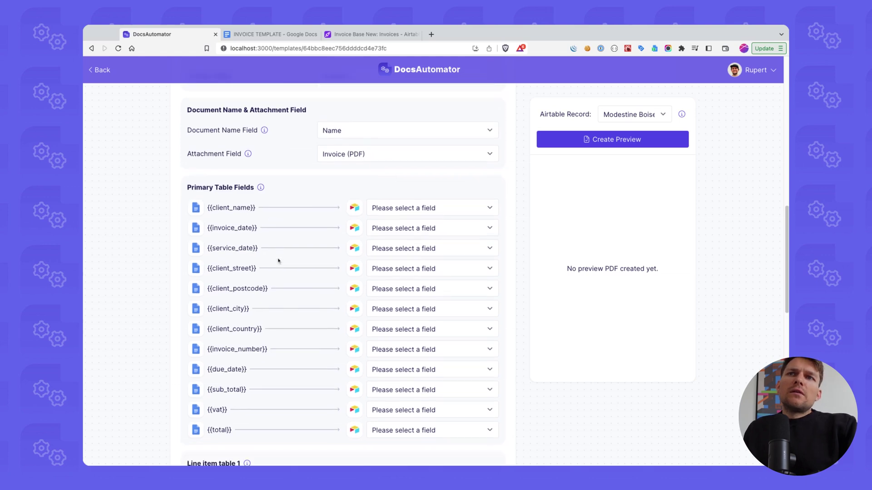
scroll(279, 261, down, 1)
scroll(227, 155, up, 1)
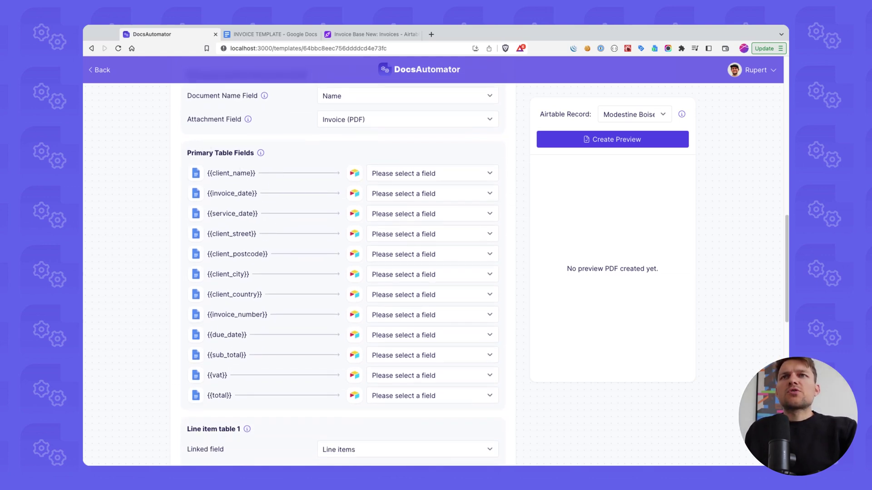
click(355, 35)
click(147, 37)
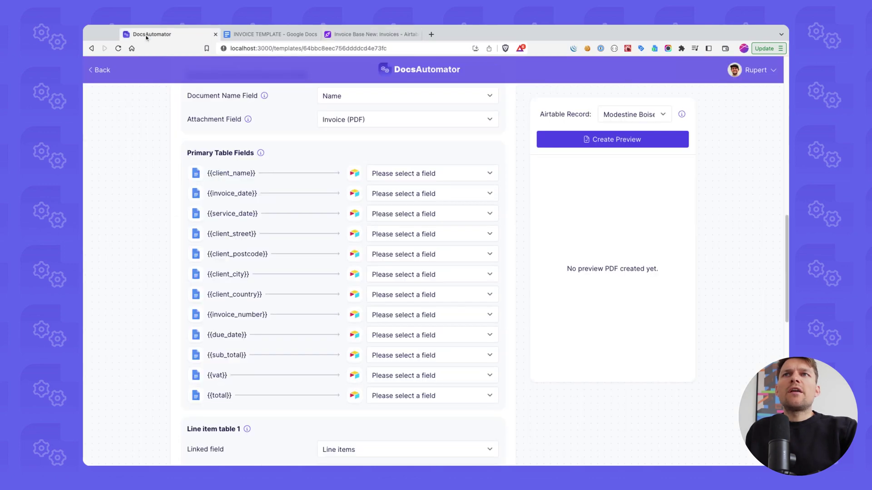
scroll(300, 194, down, 1)
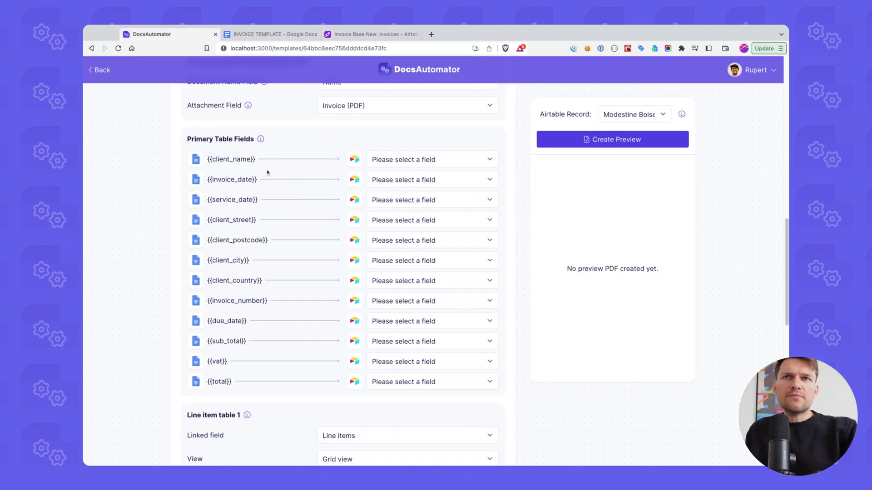
scroll(230, 300, down, 1)
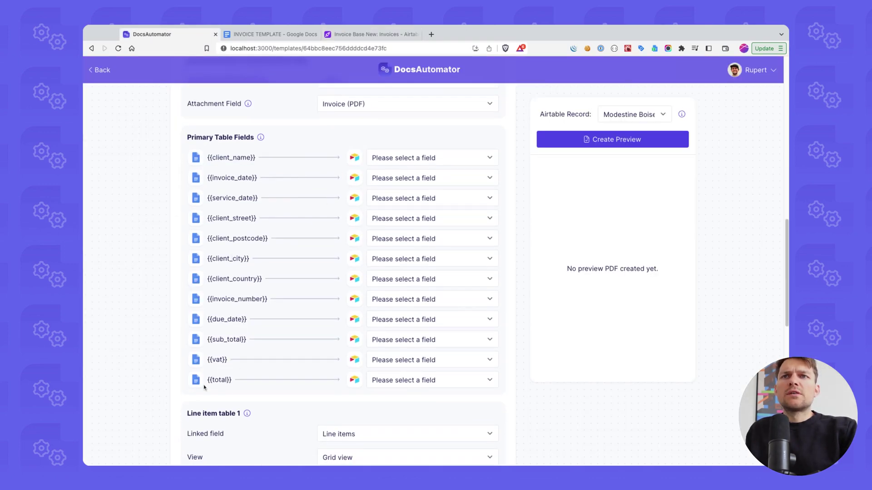
click(265, 35)
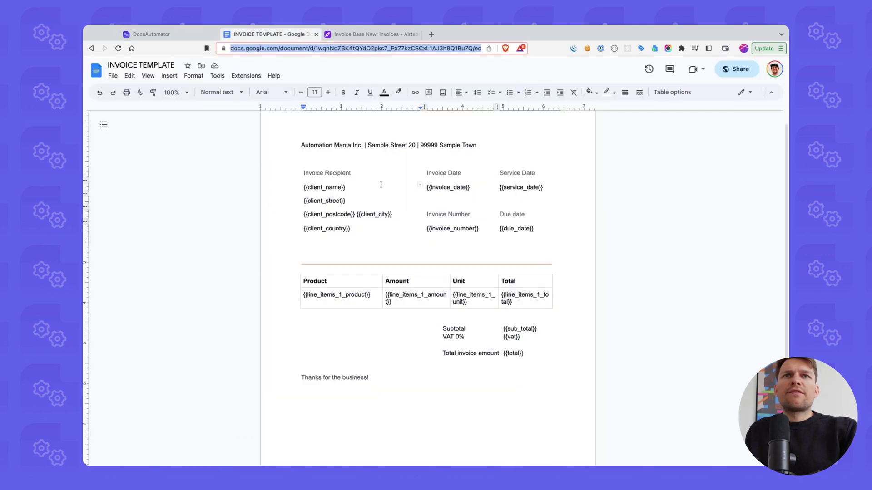
key(ctrl+shift+Tab)
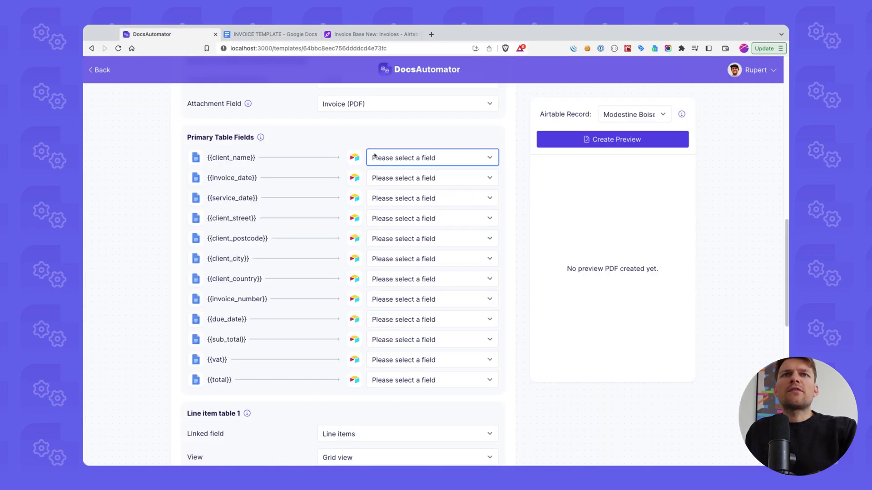
Map client name, invoice date, service period and remaining placeholders through Total to Airtable fields
key(c)
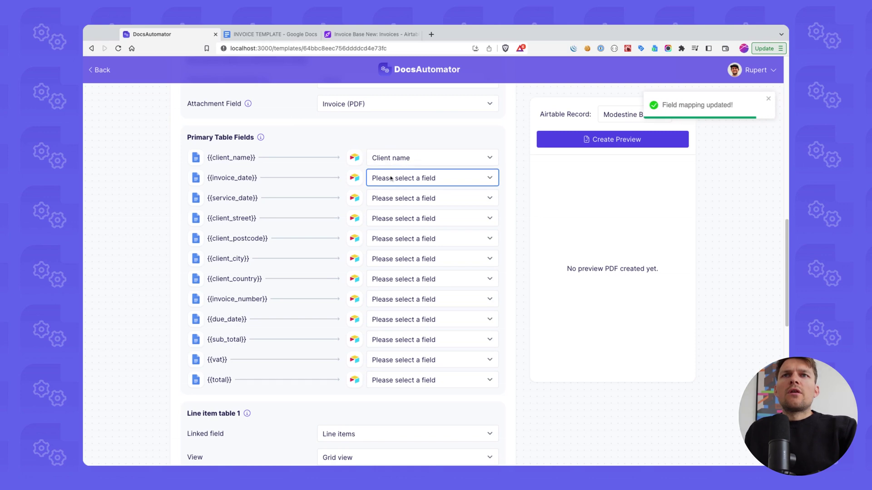
key(i)
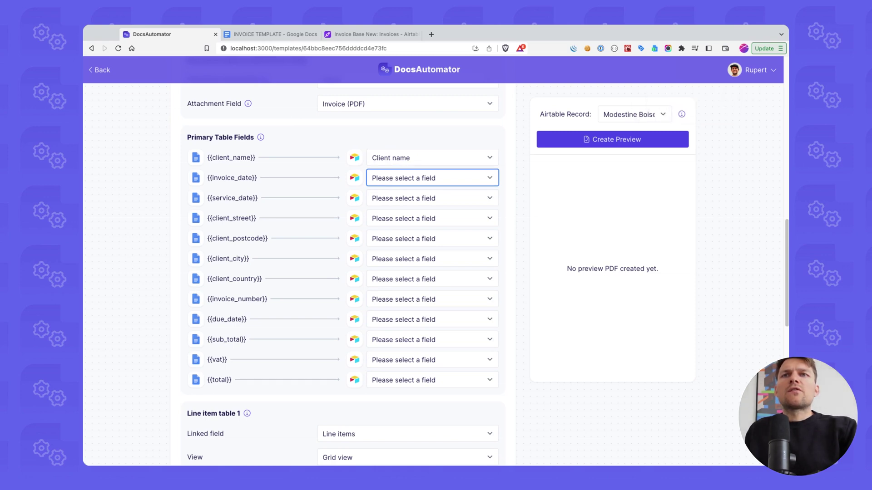
key(Tab)
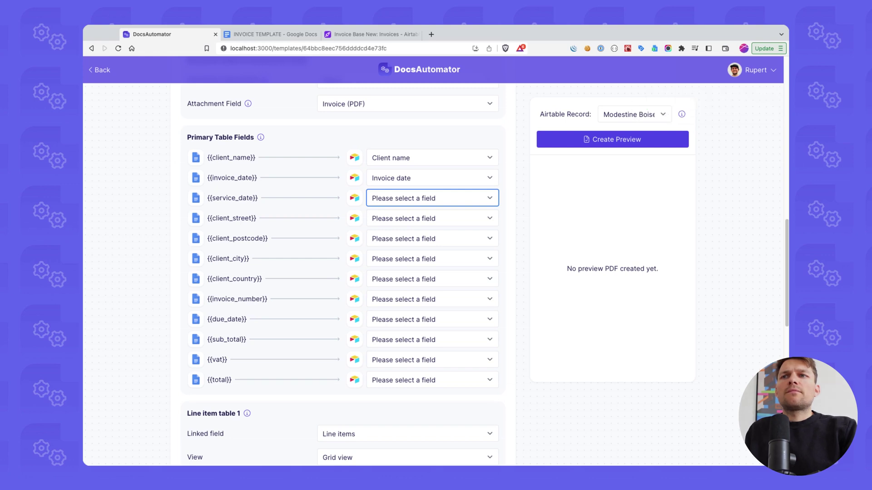
key(s)
key(Tab)
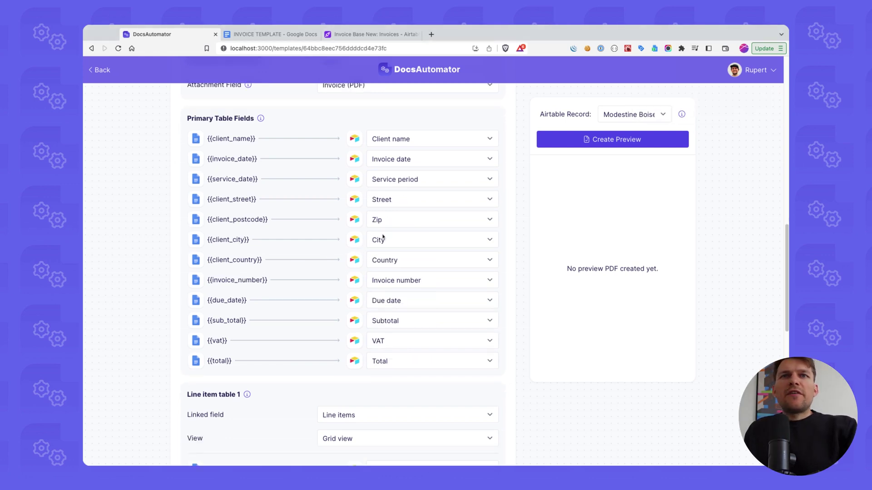
scroll(383, 237, down, 1)
scroll(415, 235, down, 1)
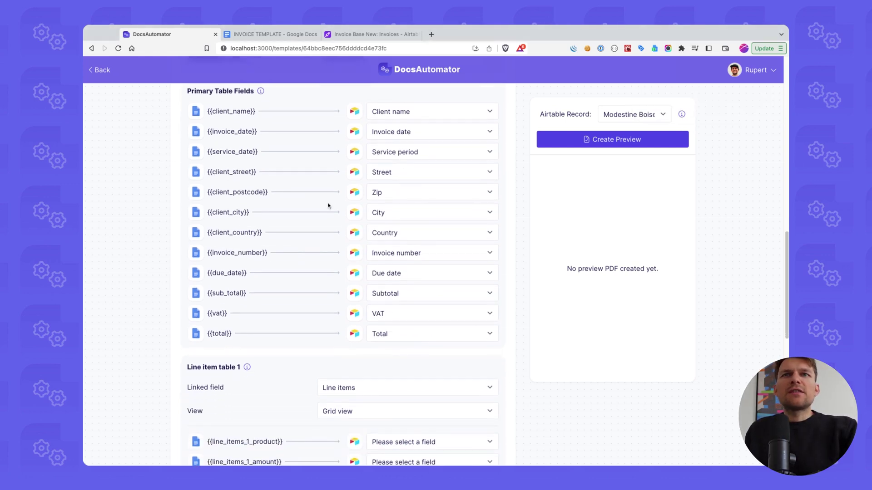
scroll(291, 188, up, 1)
drag(207, 124, 255, 126)
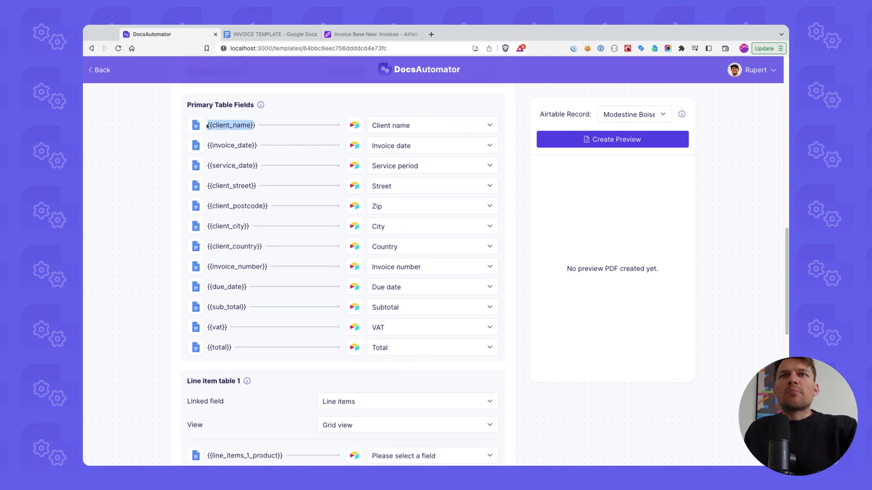
click(186, 123)
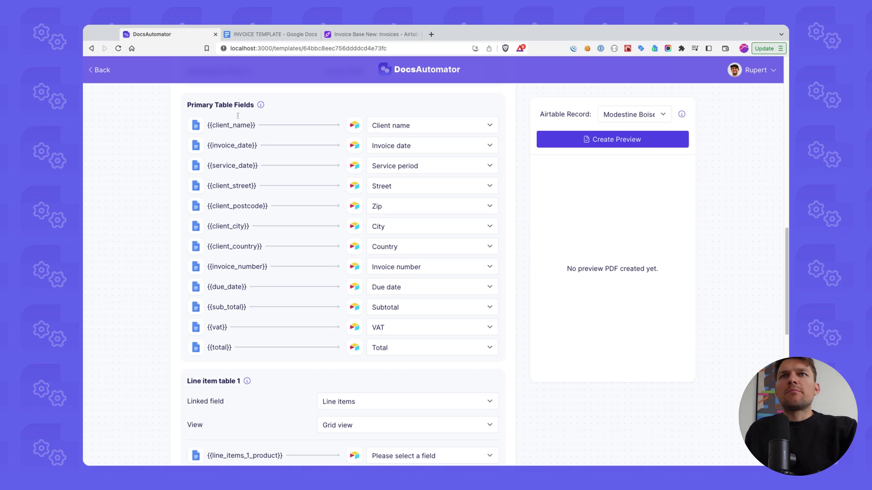
scroll(301, 229, down, 5)
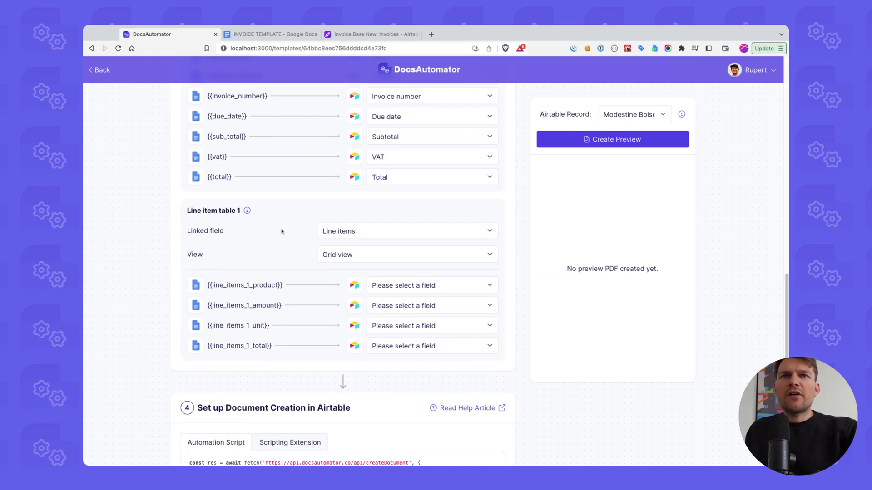
click(370, 34)
click(217, 104)
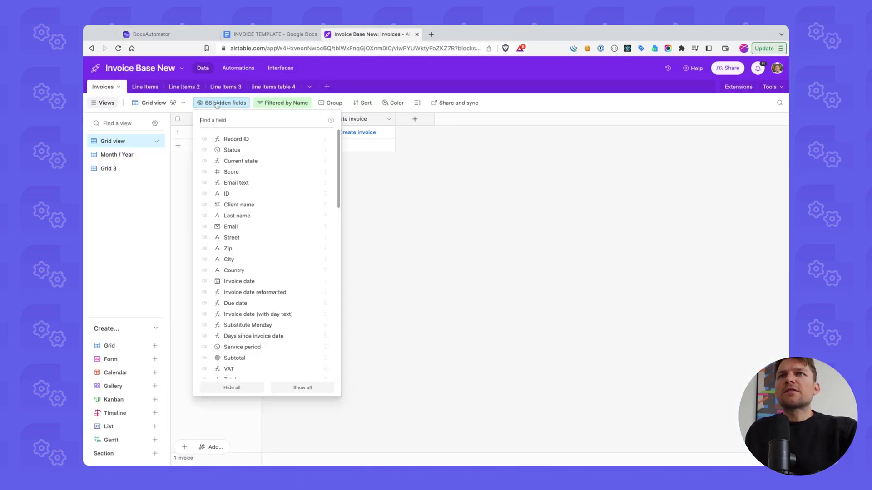
text(line)
click(236, 150)
click(293, 146)
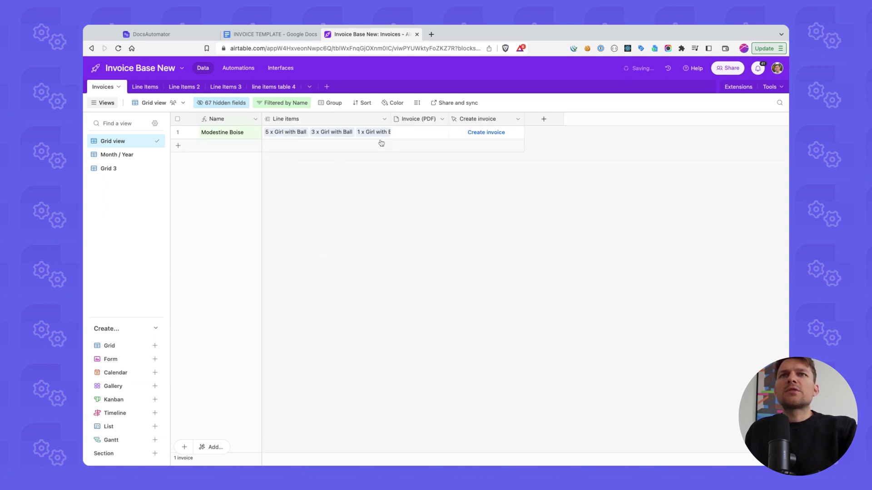
click(292, 146)
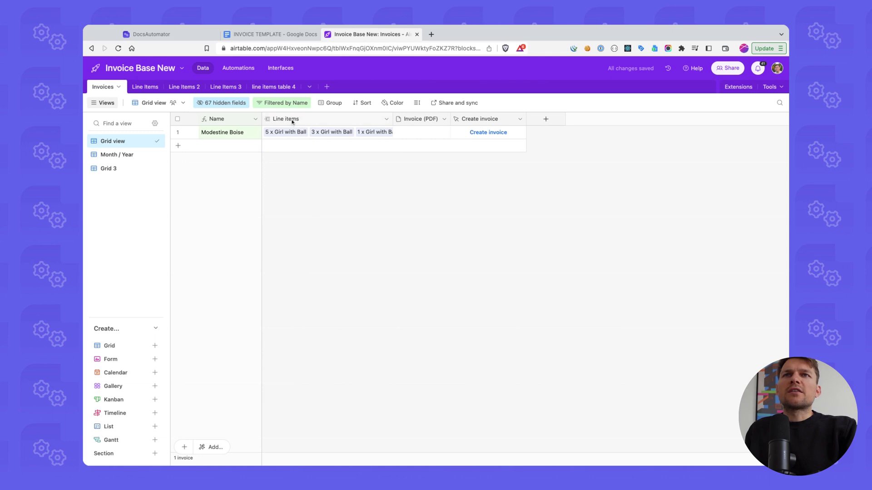
click(165, 37)
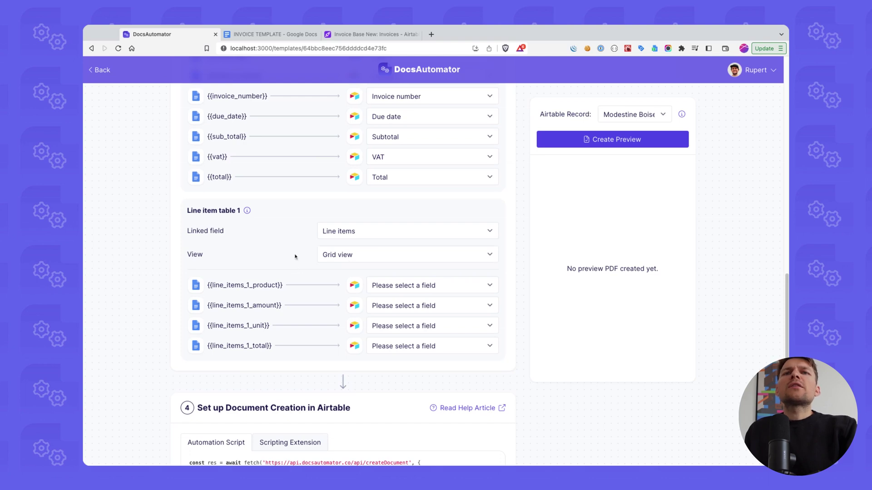
click(358, 34)
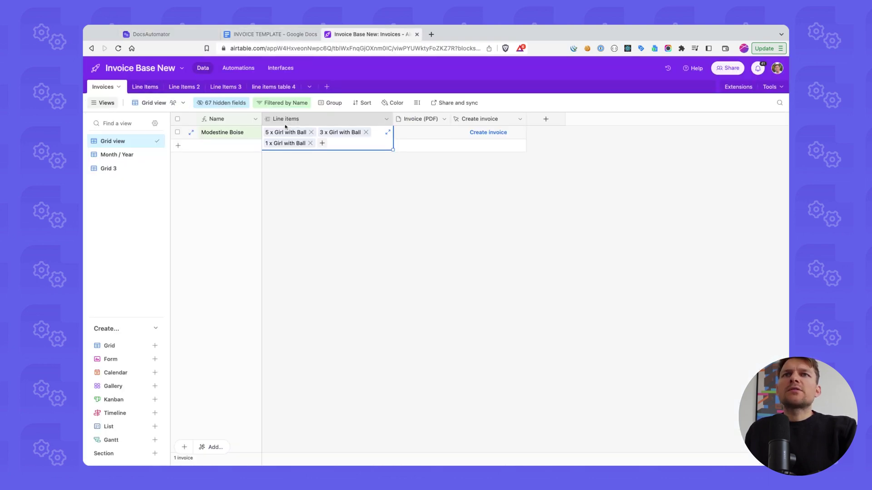
click(145, 87)
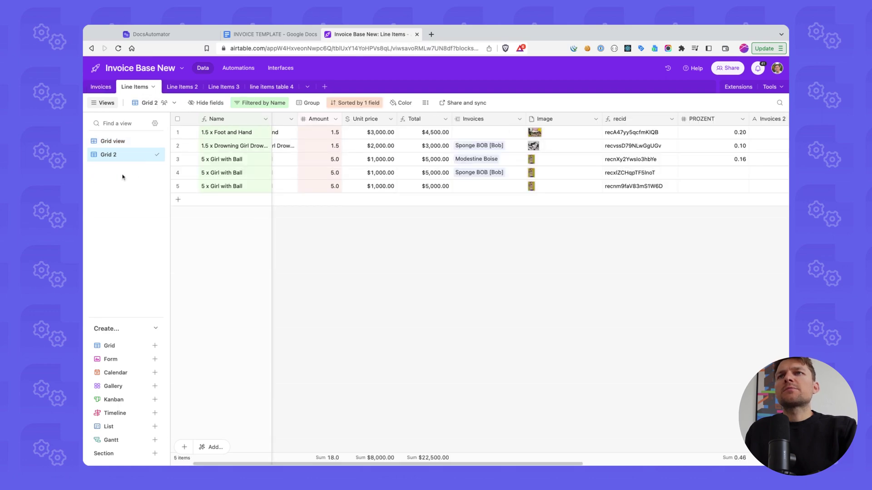
click(113, 144)
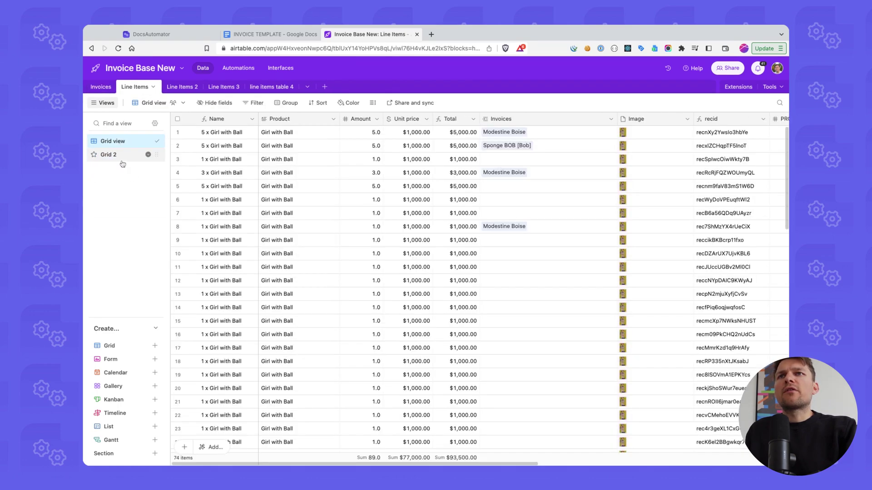
click(119, 154)
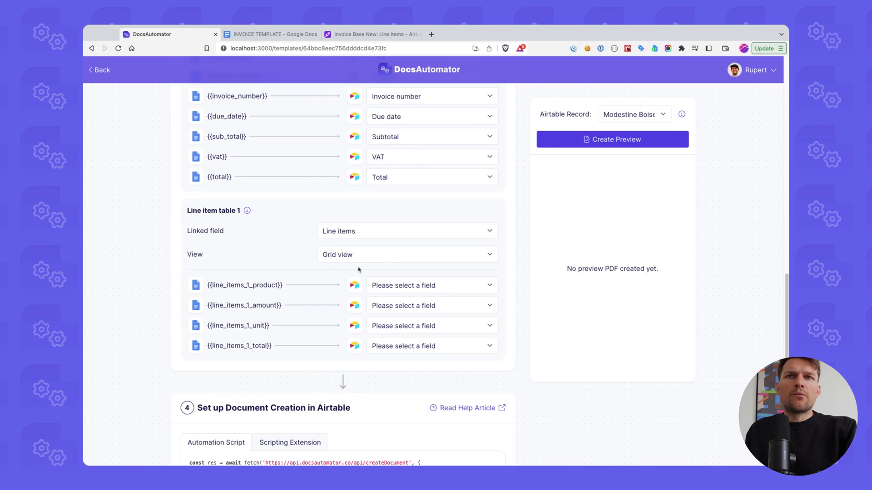
click(370, 254)
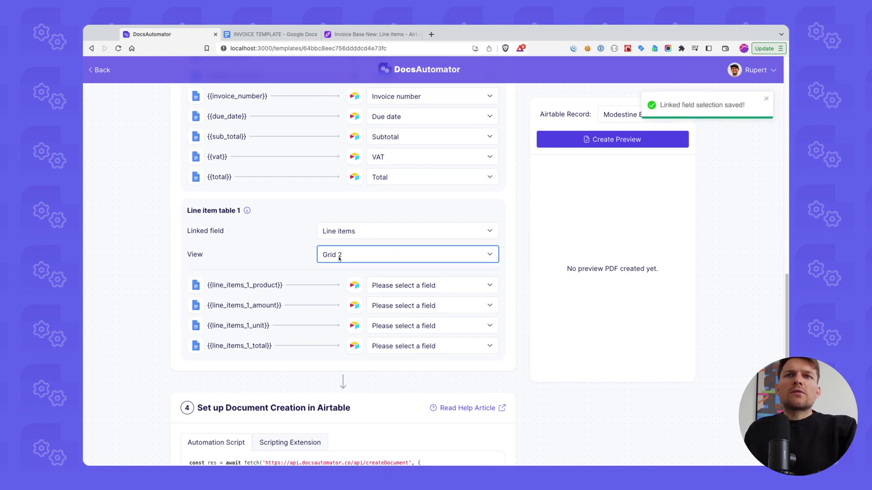
click(291, 258)
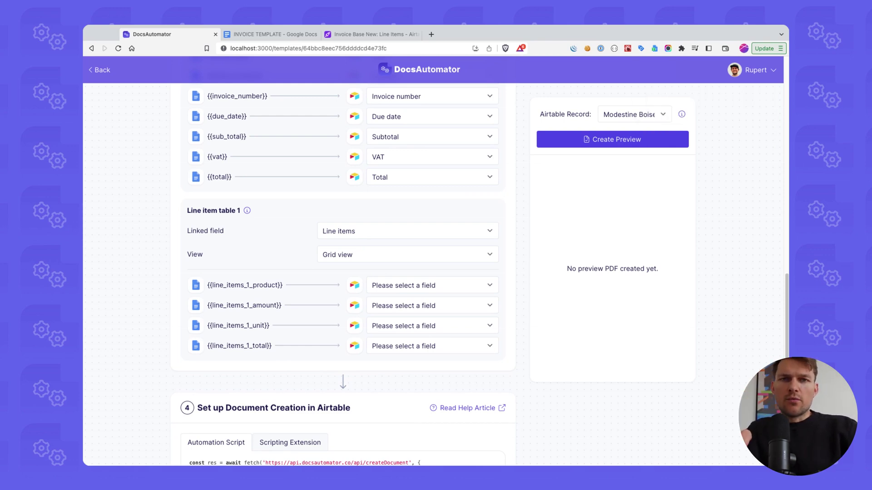
click(370, 34)
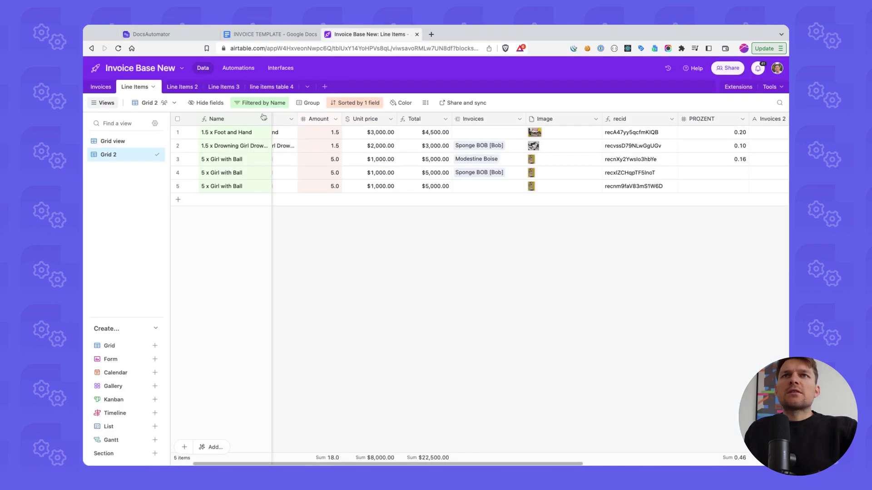
click(110, 89)
click(299, 132)
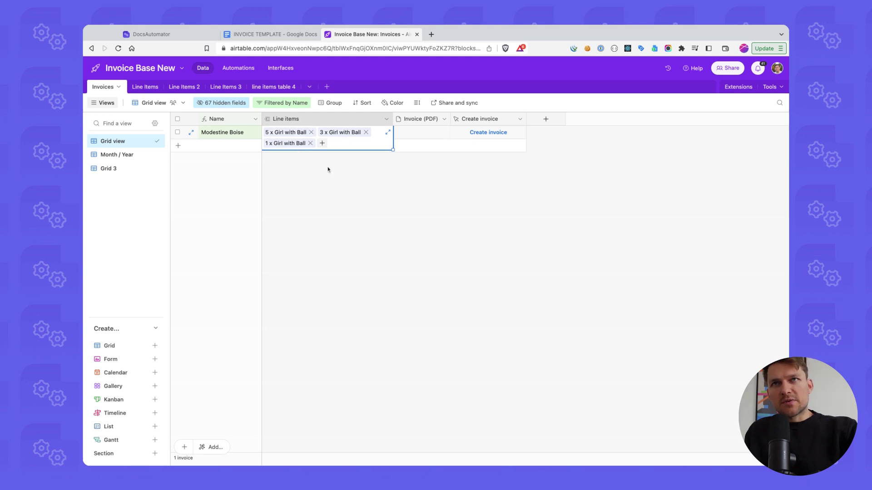
click(145, 87)
click(238, 160)
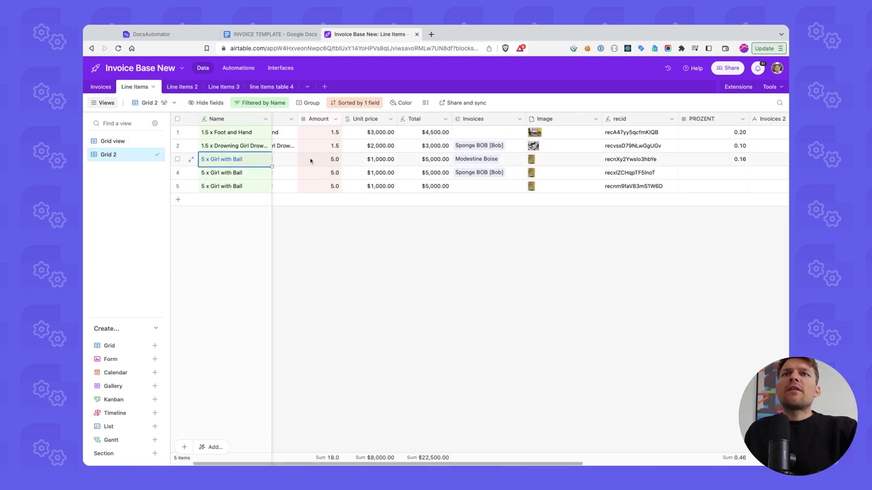
scroll(309, 162, left, 2)
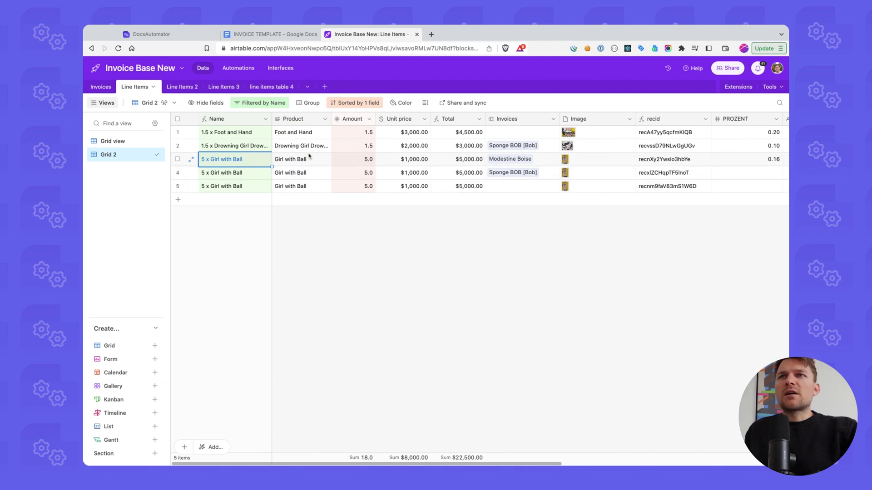
click(245, 187)
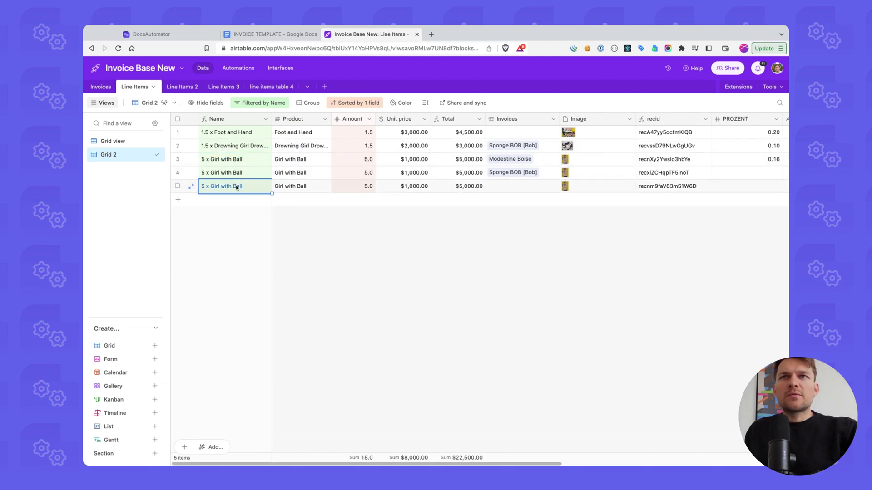
click(251, 172)
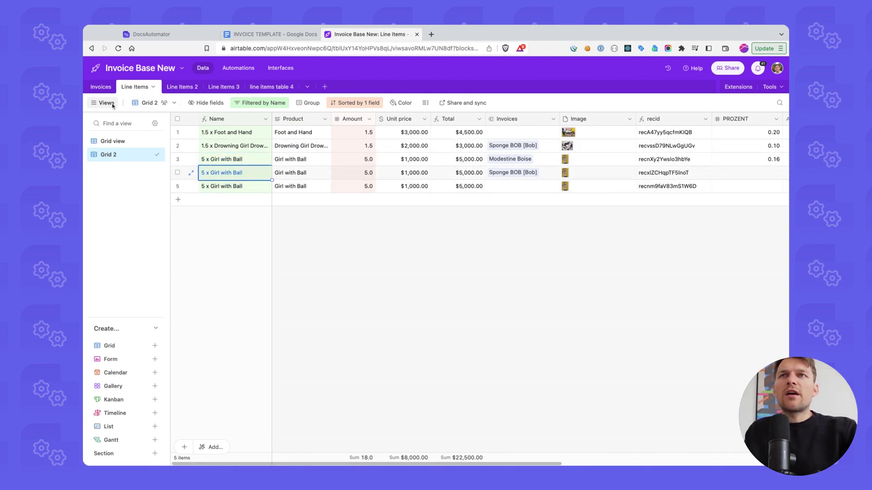
click(100, 86)
key(super+bracketleft)
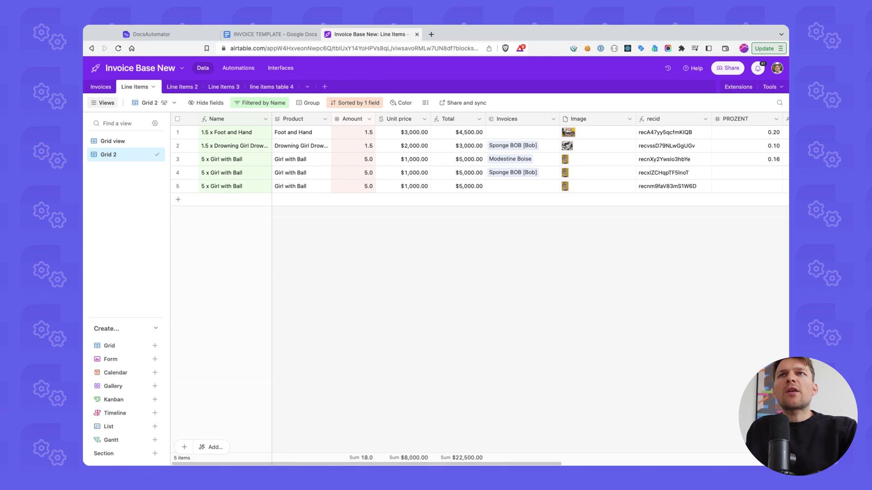
key(super+1)
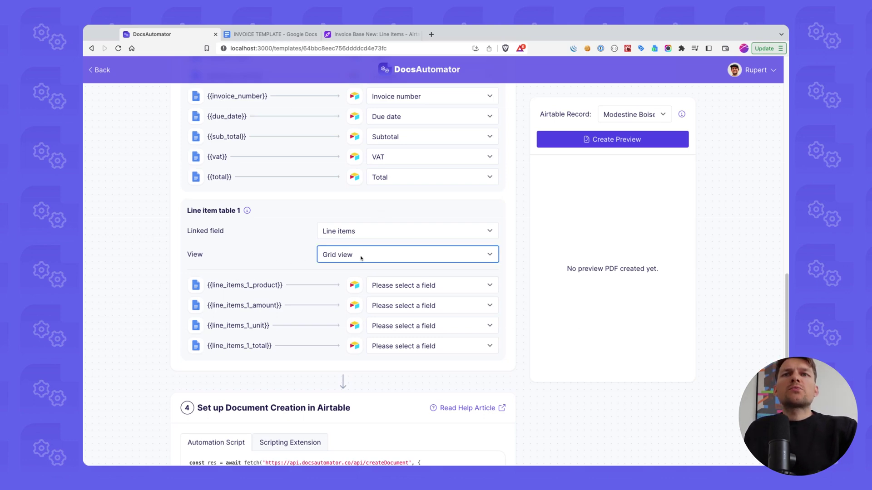
Use Grid 2 view; map line item product, amount, unit, total to Product, Amount, Unit price, Total
click(280, 268)
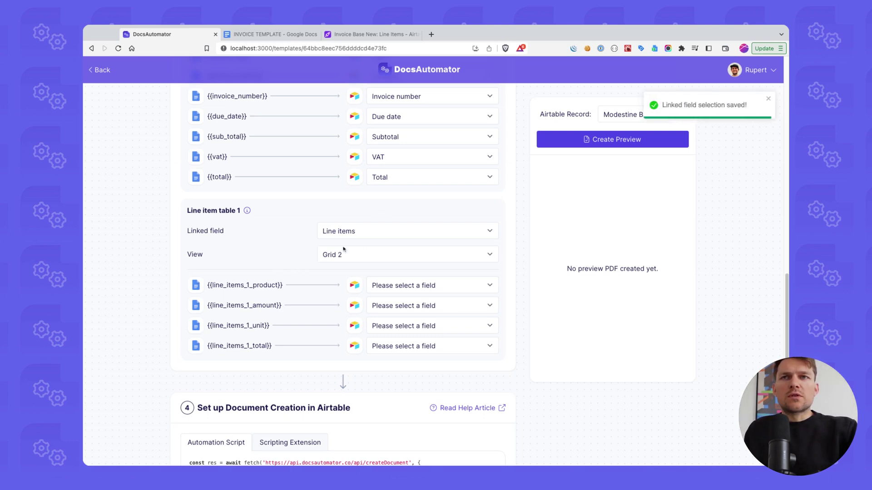
click(408, 284)
click(406, 313)
click(409, 323)
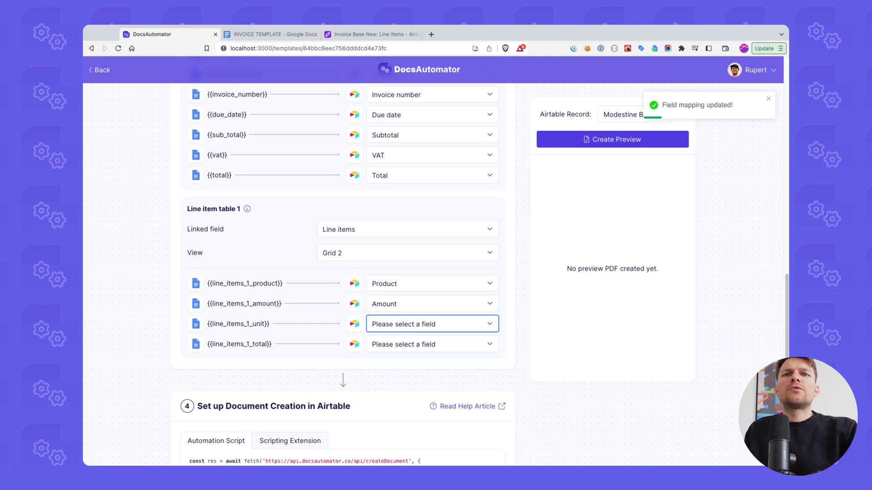
click(395, 341)
click(383, 350)
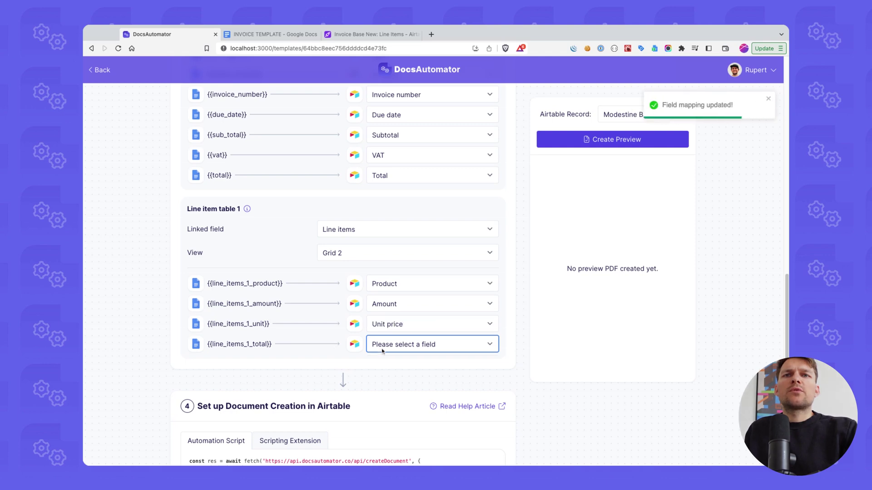
click(358, 257)
scroll(356, 250, up, 5)
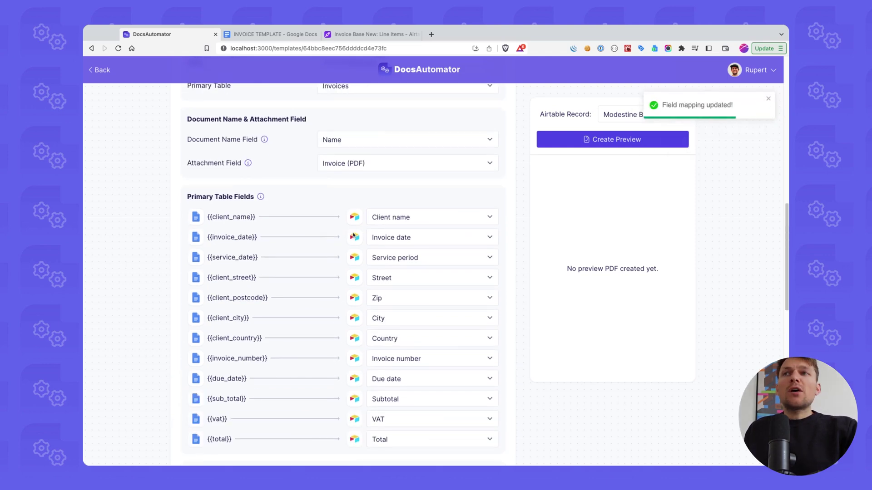
scroll(376, 255, down, 5)
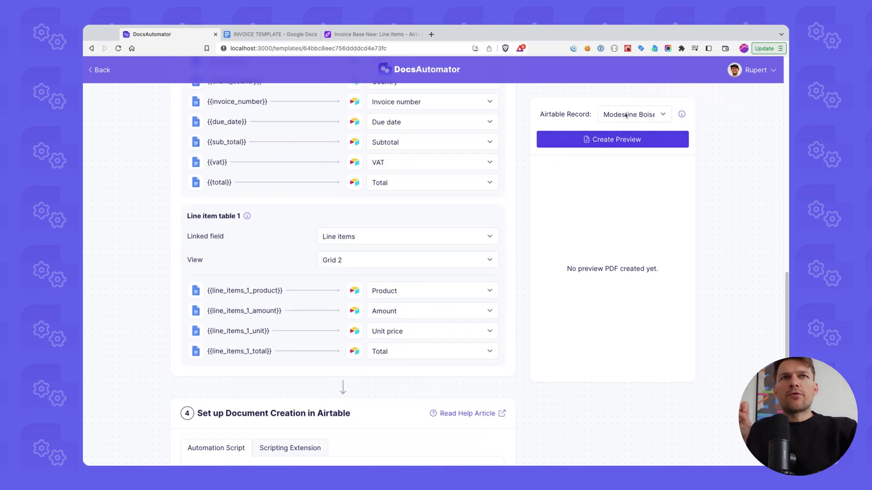
scroll(627, 127, up, 3)
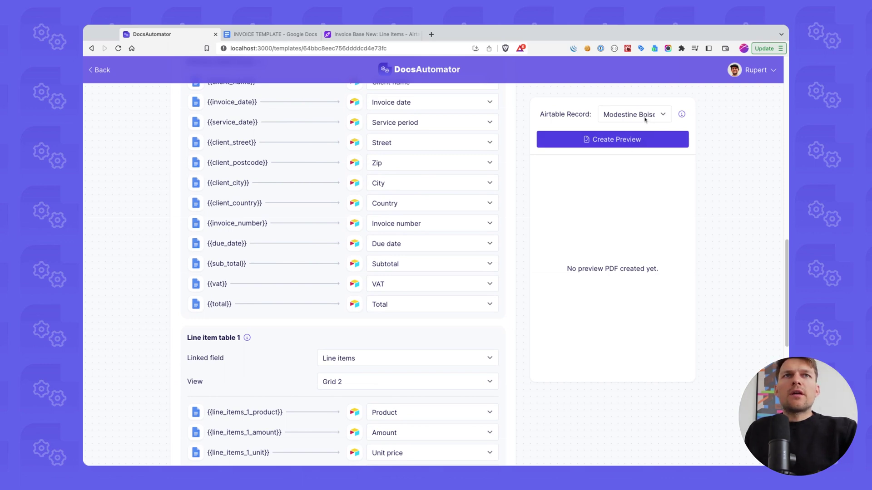
click(645, 119)
click(628, 119)
key(Down)
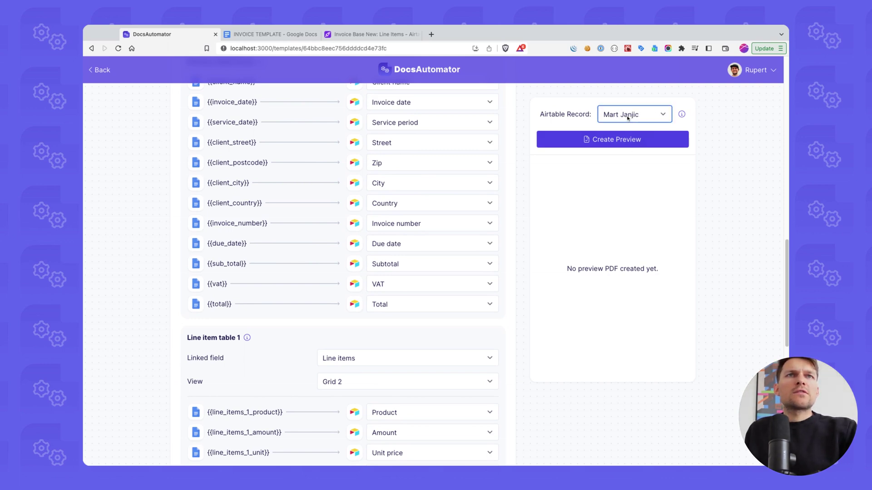
key(Down)
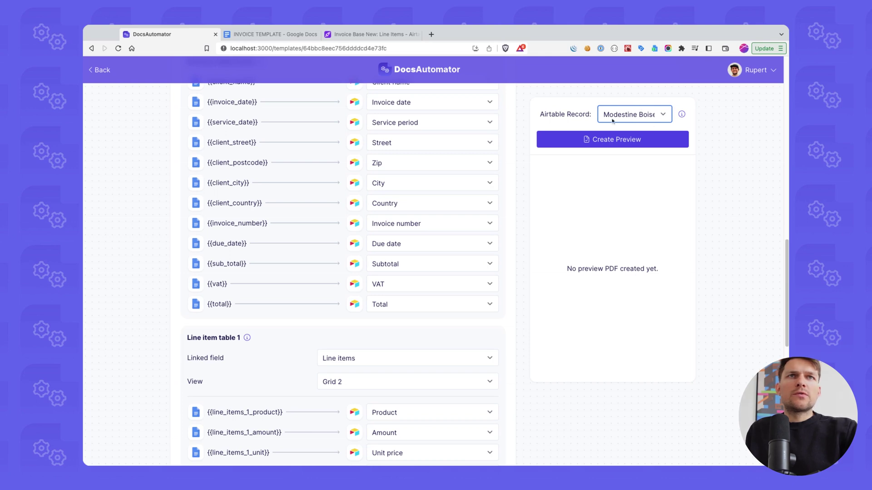
click(366, 34)
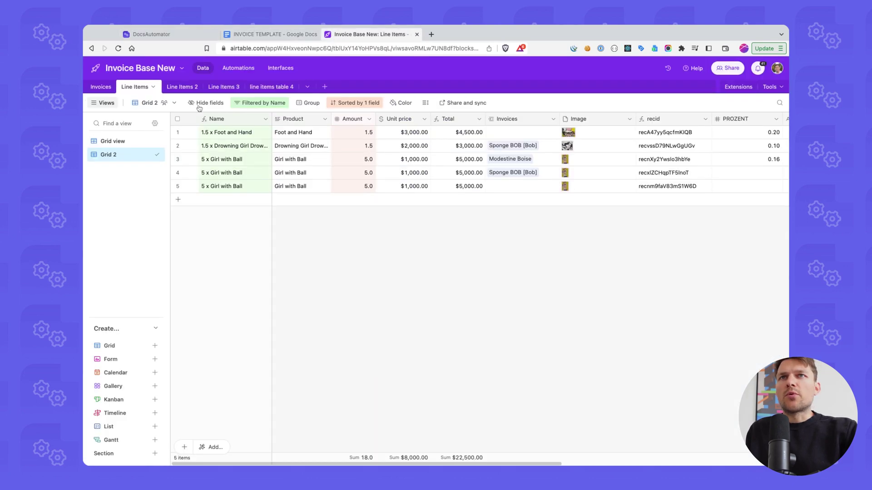
click(96, 88)
click(218, 132)
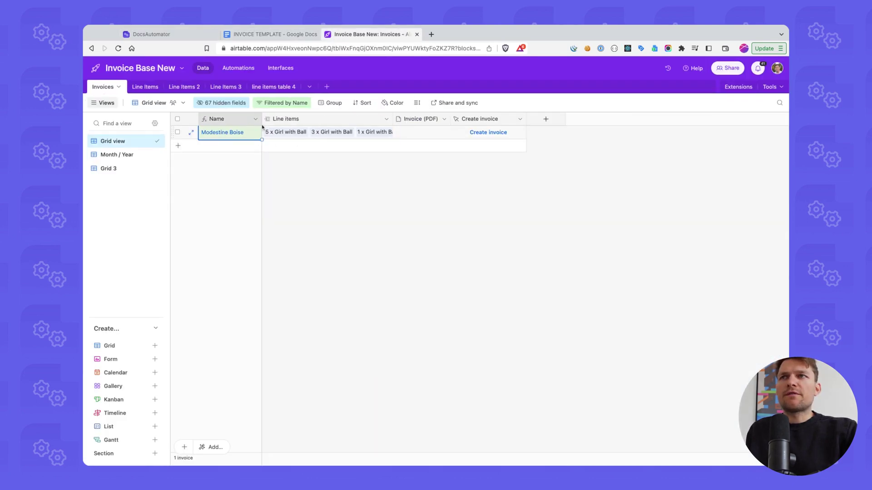
click(154, 34)
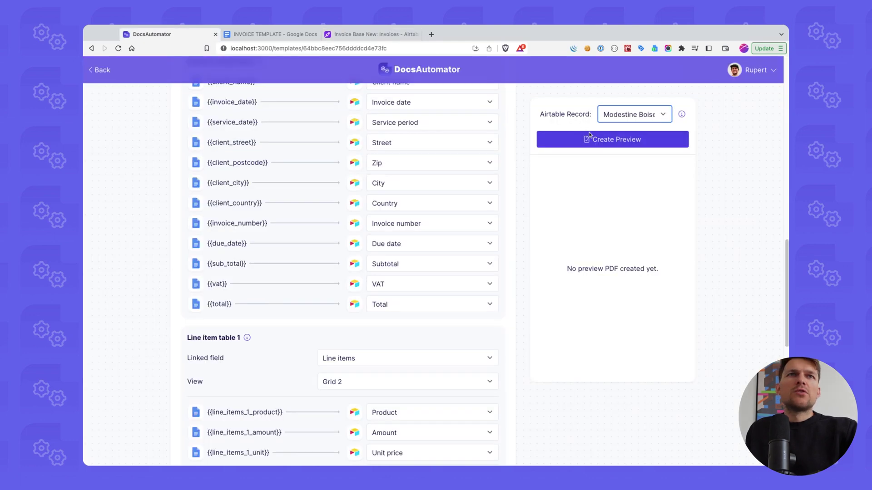
click(590, 138)
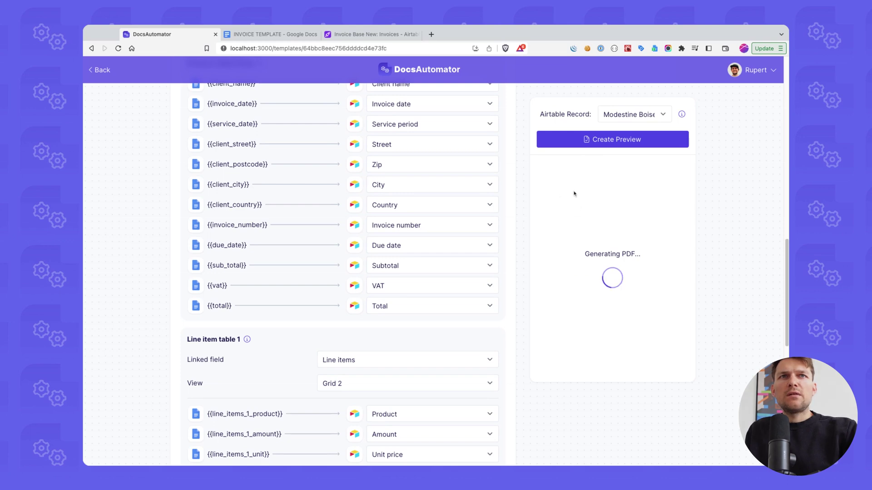
Open the rendered invoice preview PDF in a new tab
scroll(584, 186, down, 1)
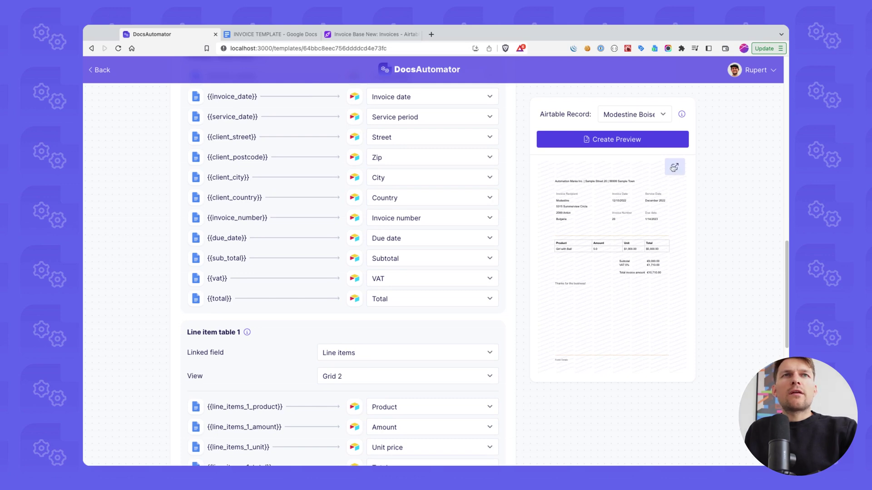
click(674, 167)
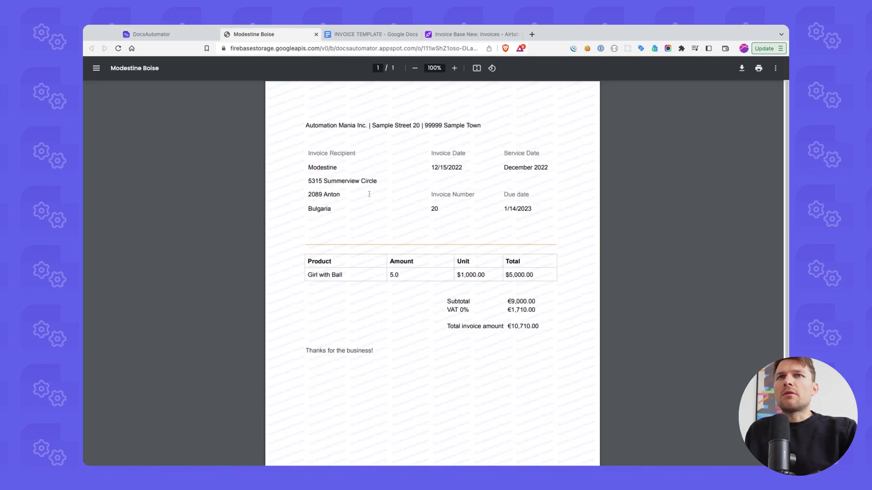
Check the PDF's recipient address and its single Girl with Ball line item
click(288, 210)
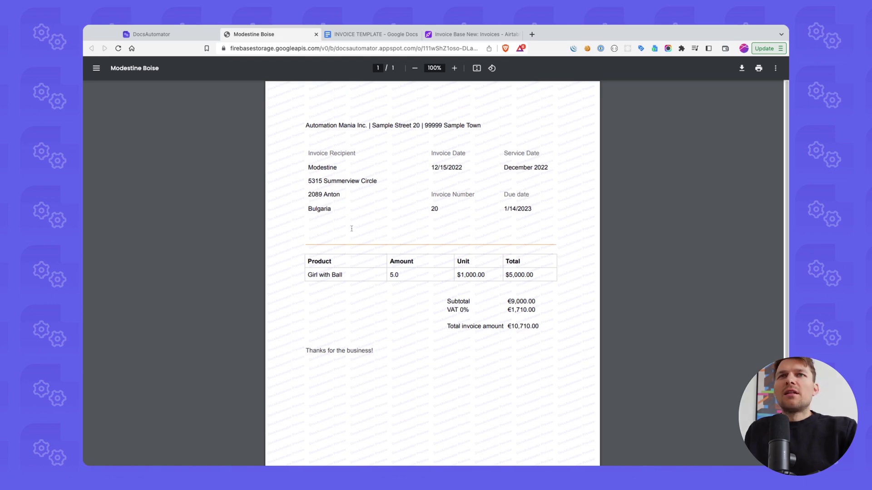
drag(324, 133, 348, 176)
click(344, 194)
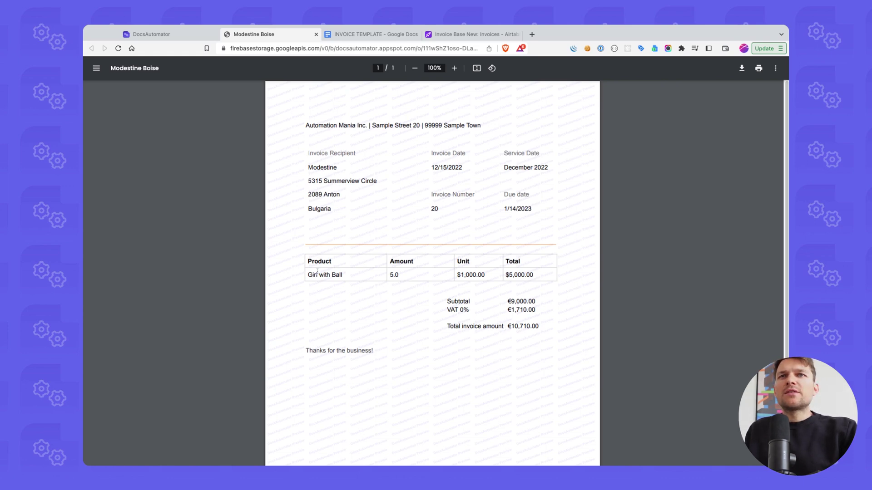
drag(310, 276, 477, 271)
click(477, 271)
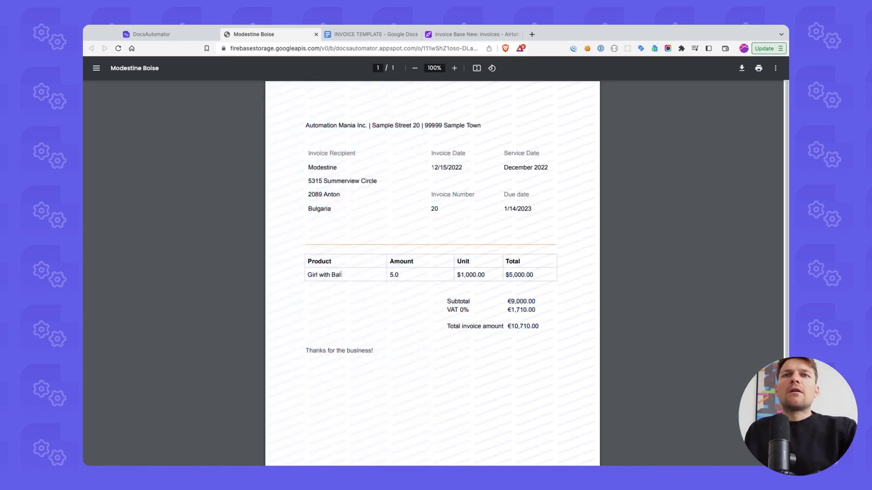
Delete the 'Name contains' filter from the Line Items Grid 2 view so all 74 items show
key(ctrl+shift+Tab)
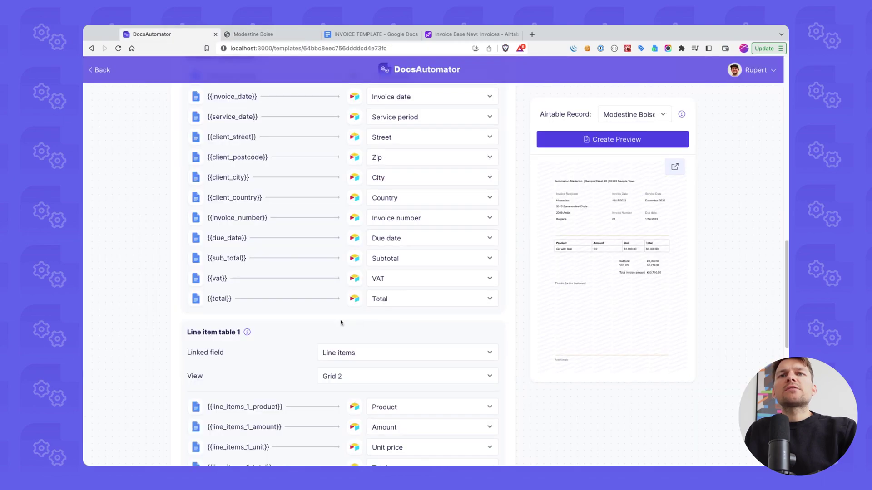
scroll(358, 339, down, 3)
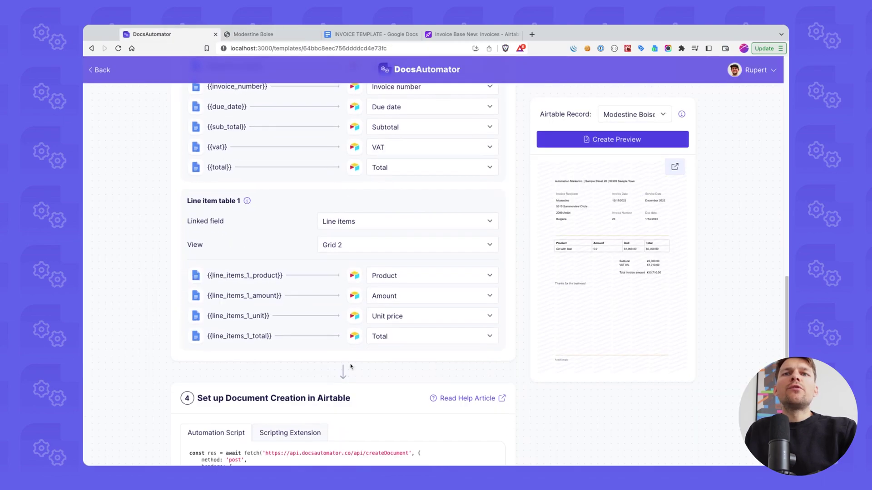
click(457, 35)
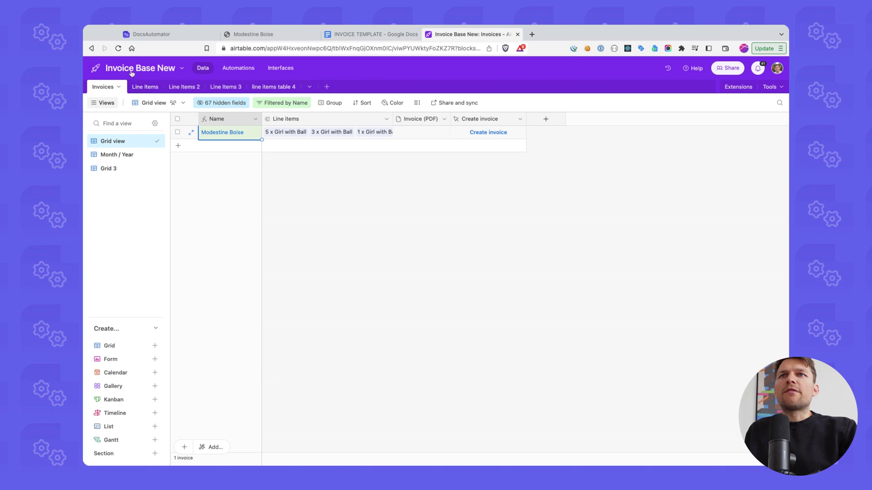
click(245, 103)
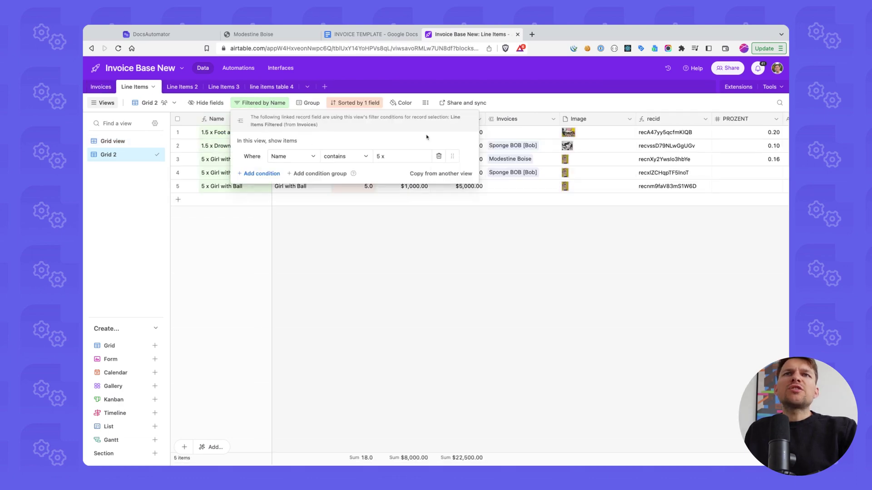
key(Escape)
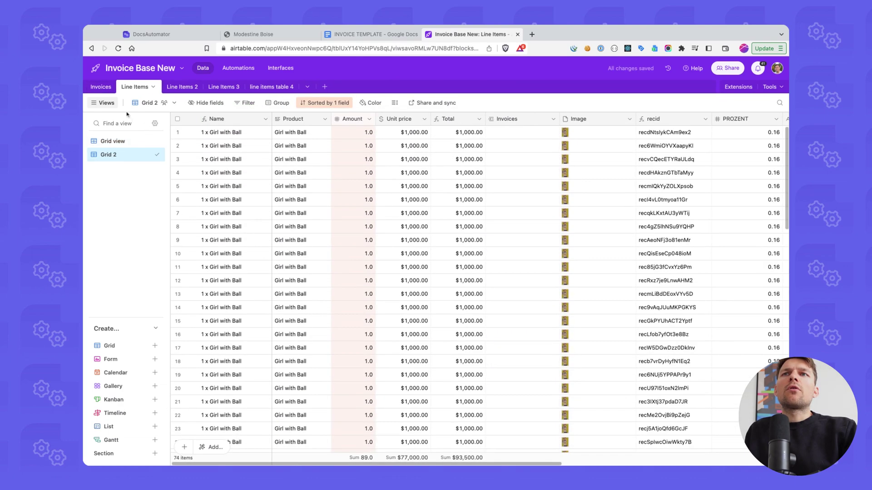
Check the invoice record's linked line items in the Invoices table
click(101, 87)
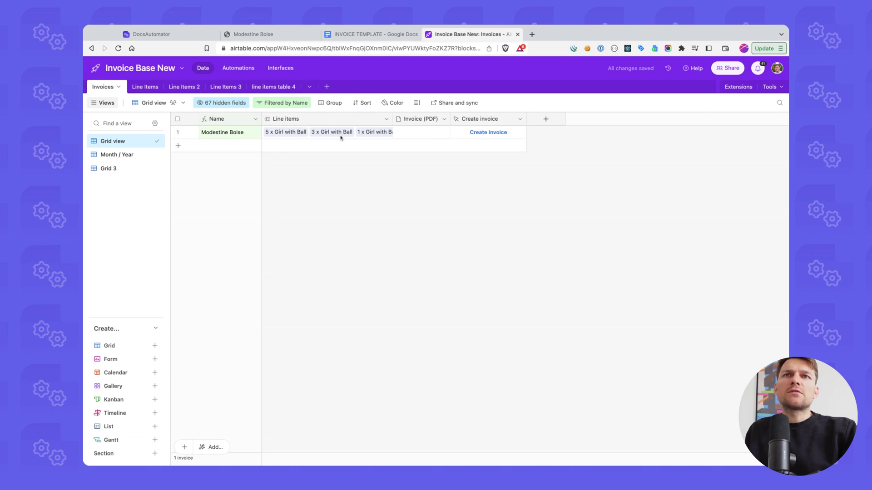
click(301, 131)
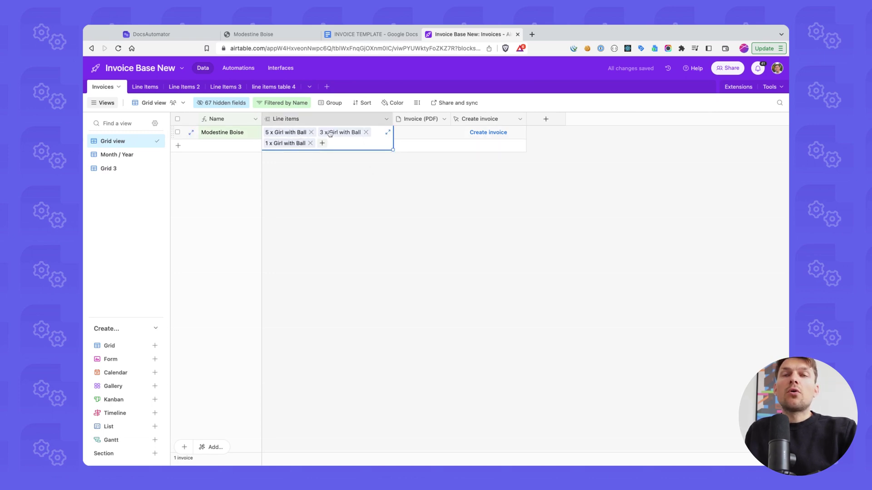
click(266, 155)
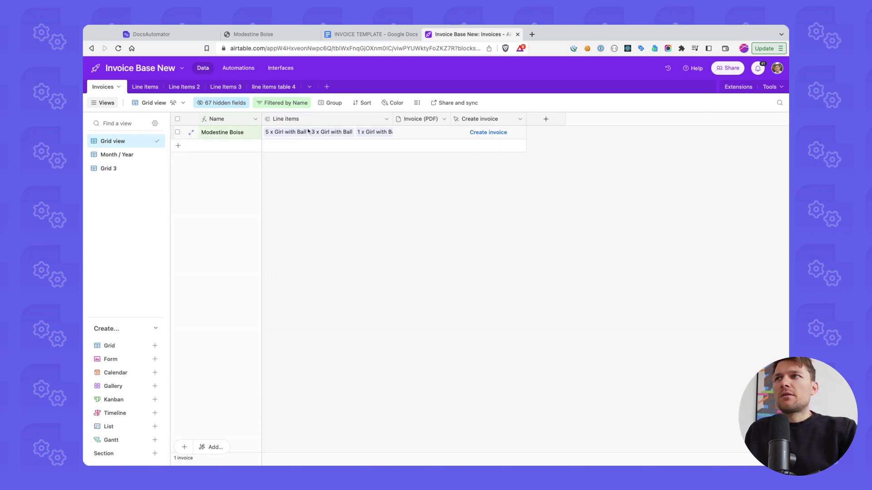
click(144, 86)
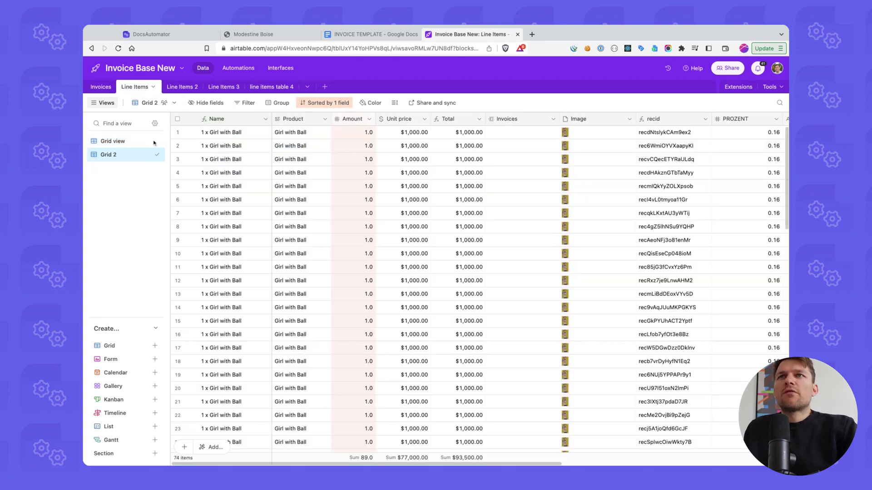
click(102, 87)
Regenerate the preview PDF and view it: three Girl with Ball lines, total €10,710.00
click(151, 34)
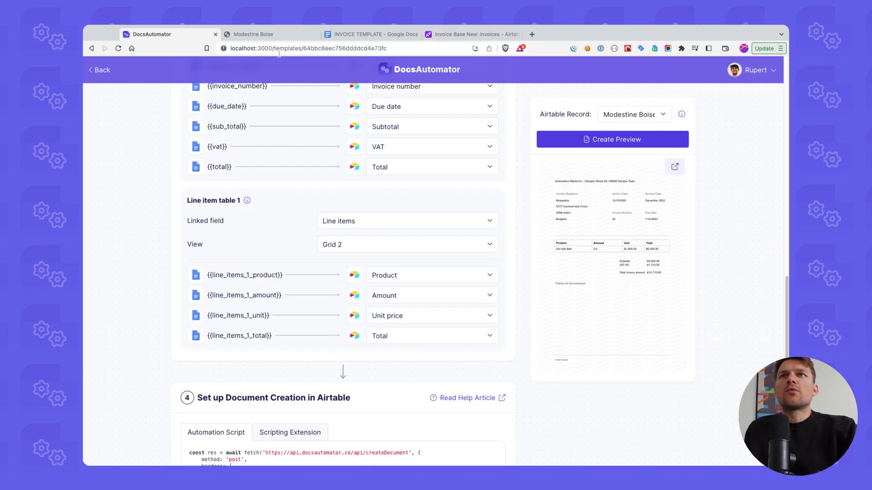
click(598, 140)
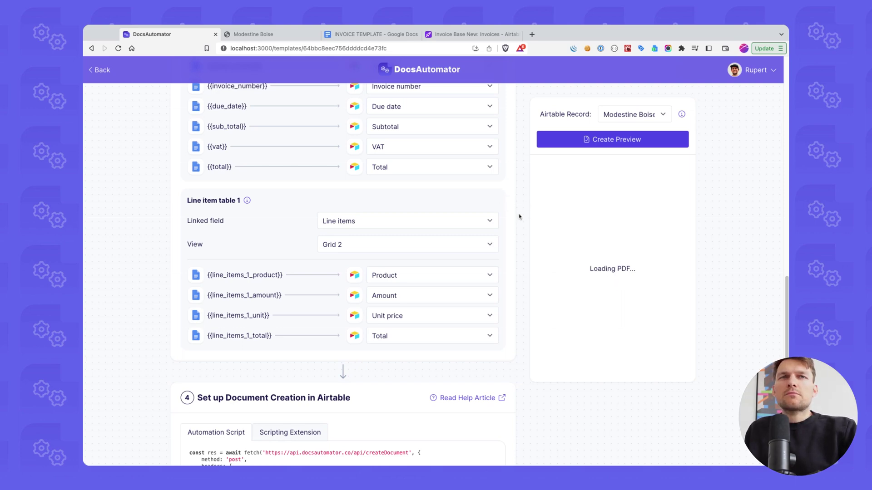
click(675, 167)
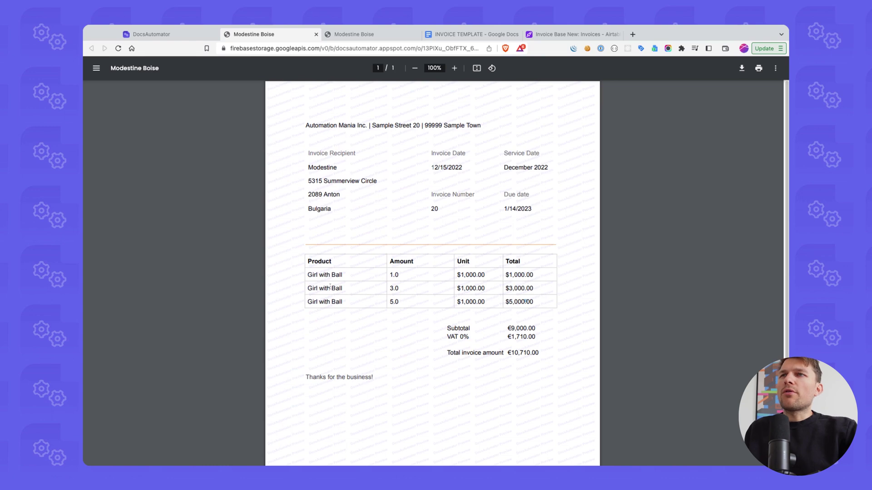
click(174, 39)
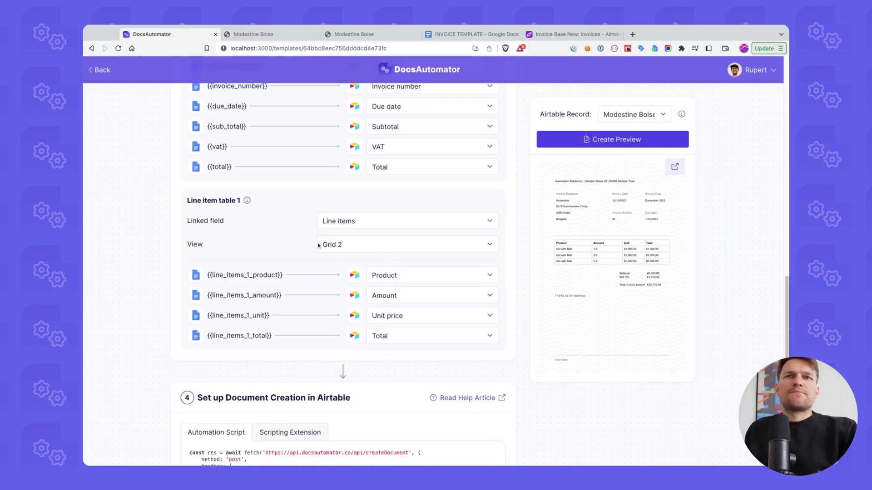
scroll(318, 245, down, 3)
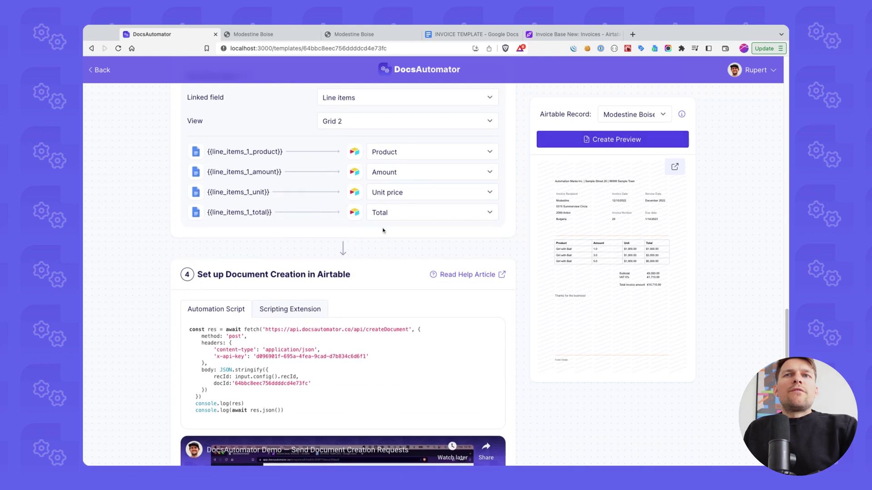
Compare the Scripting Extension and Automation Script code versions in step 4
scroll(381, 231, up, 1)
scroll(343, 142, up, 3)
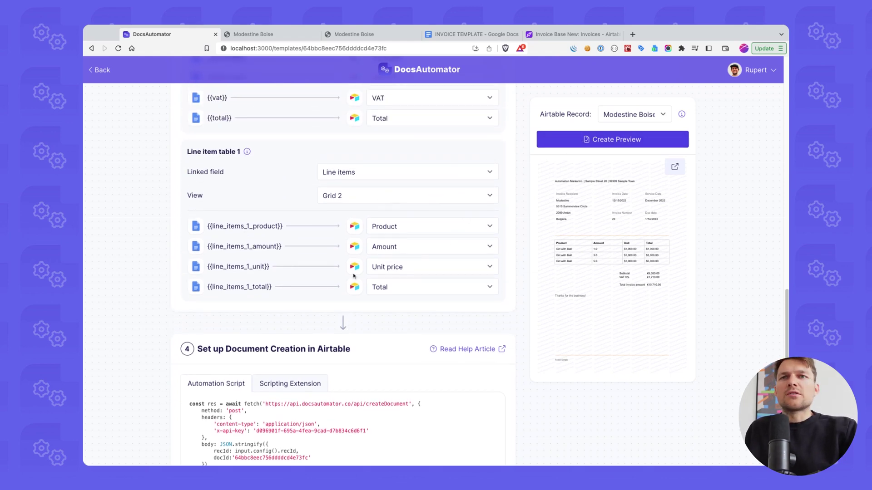
scroll(349, 274, down, 4)
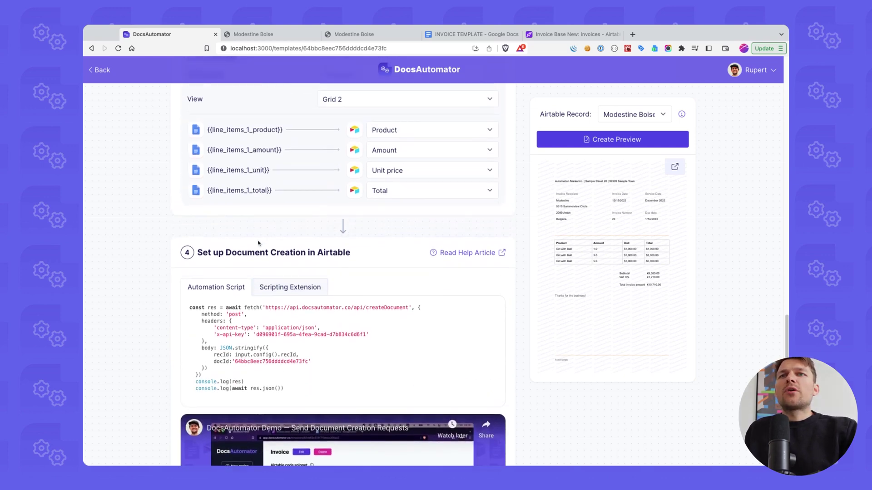
scroll(270, 288, up, 2)
scroll(261, 302, down, 1)
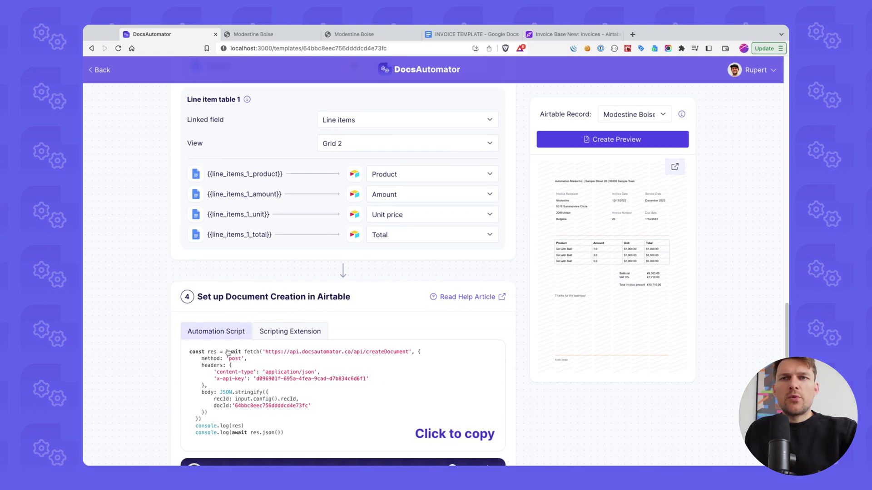
click(267, 336)
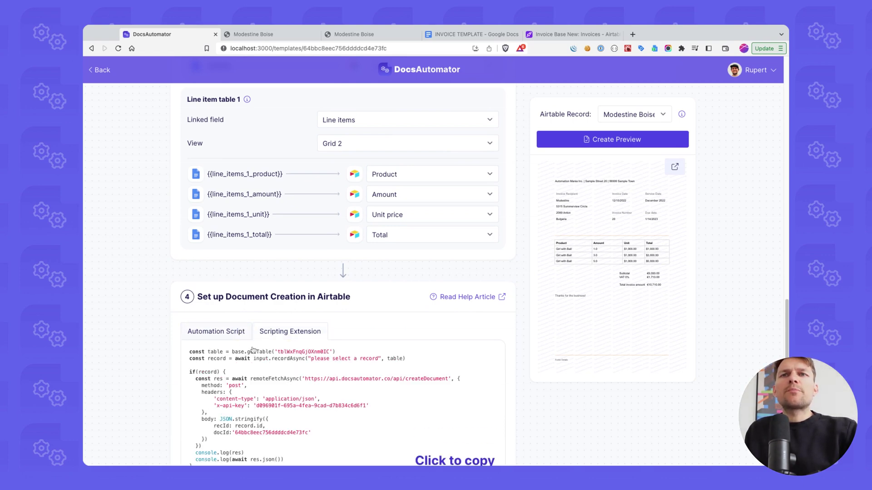
scroll(257, 345, down, 1)
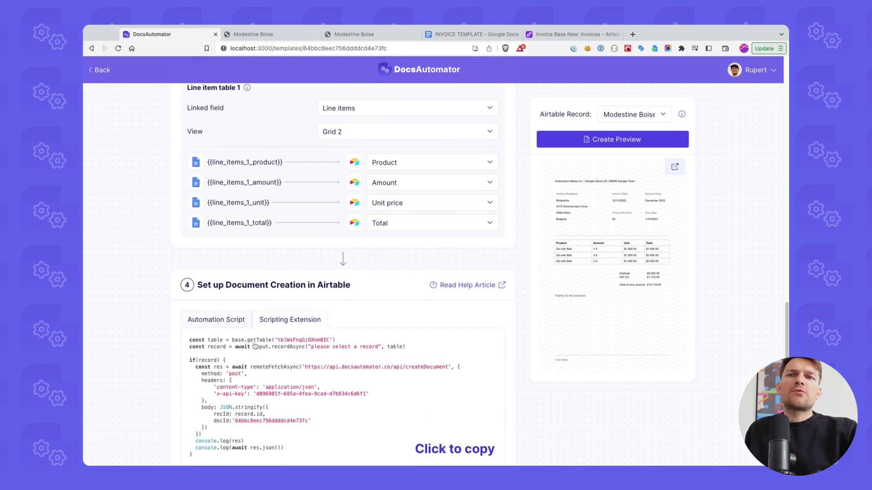
click(229, 317)
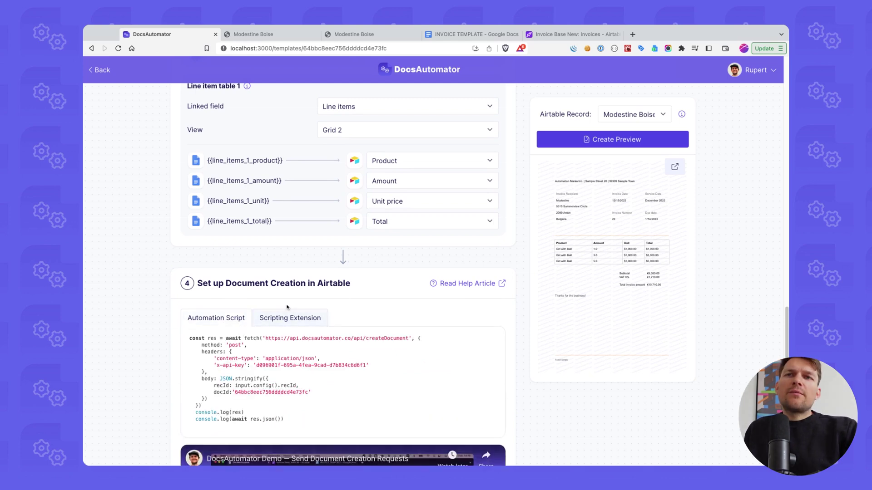
click(414, 34)
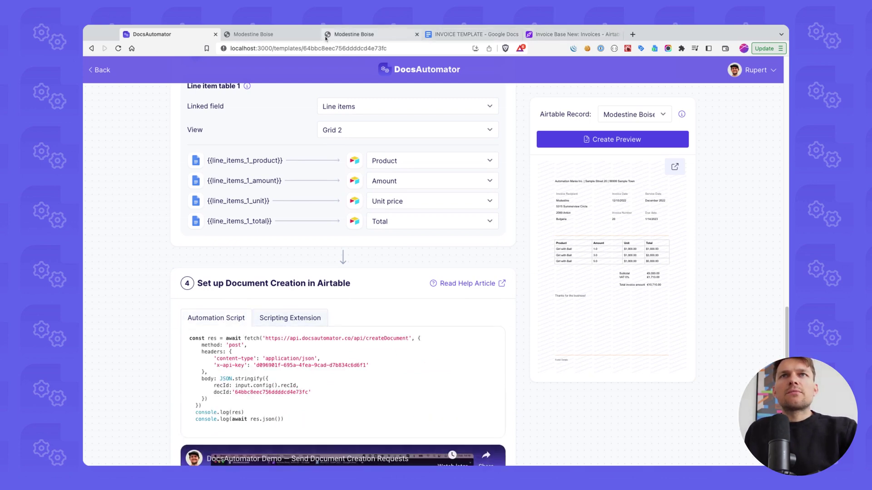
drag(354, 34, 273, 35)
click(311, 35)
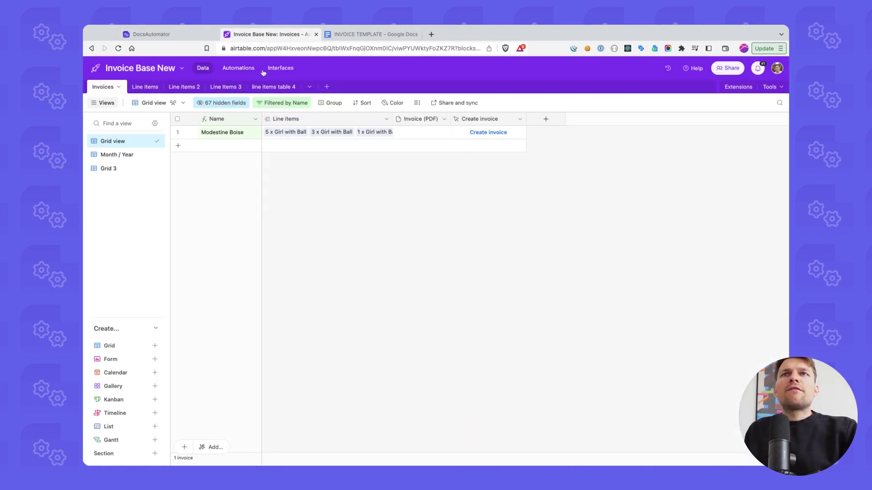
click(171, 38)
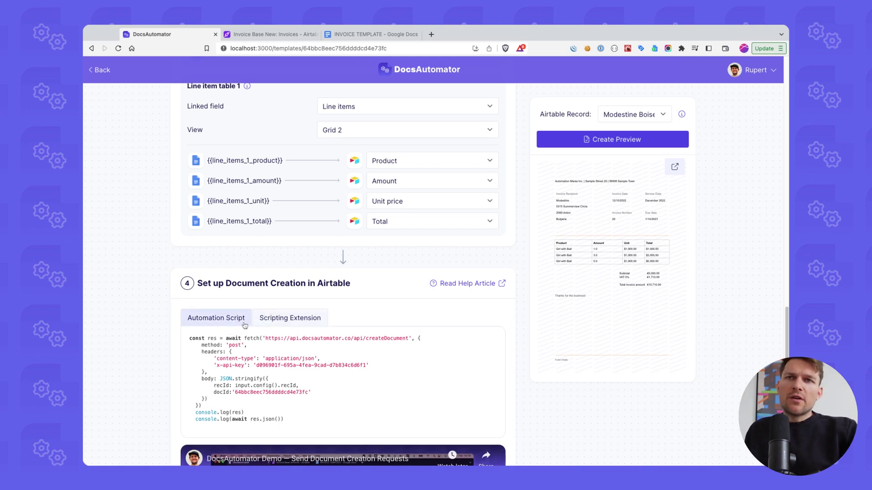
Copy the Scripting Extension version of the createDocument code
click(301, 319)
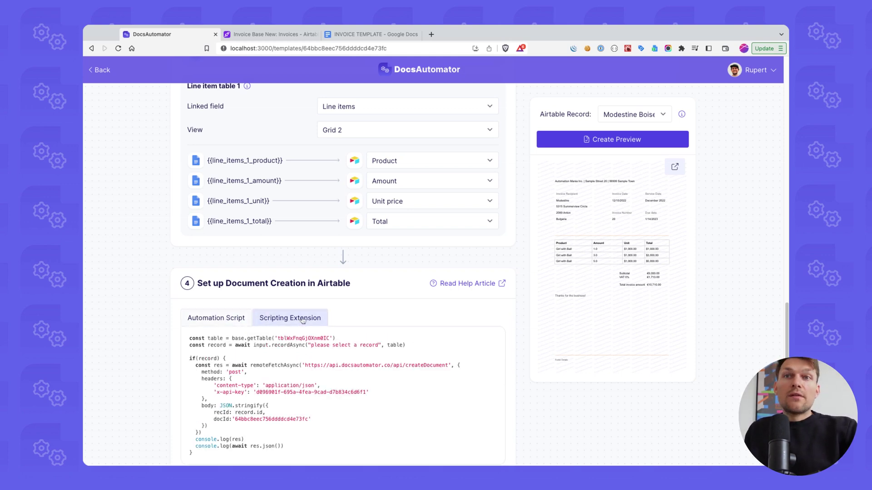
scroll(290, 349, down, 1)
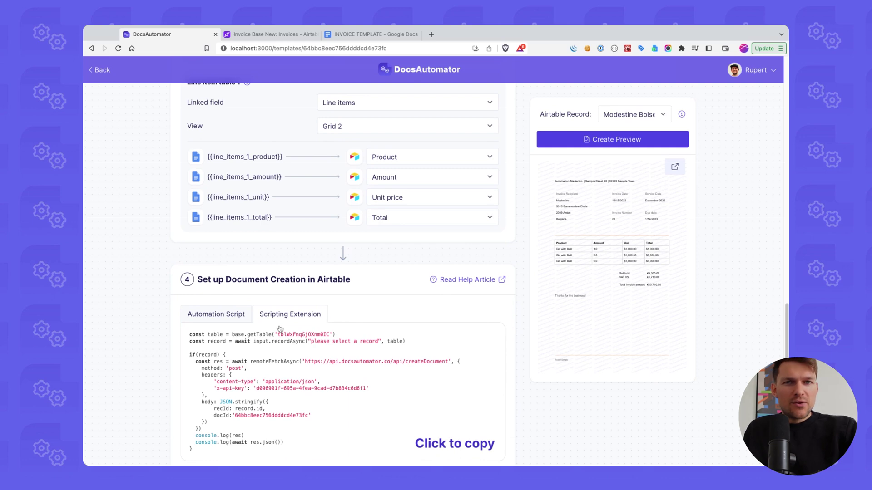
scroll(272, 355, down, 1)
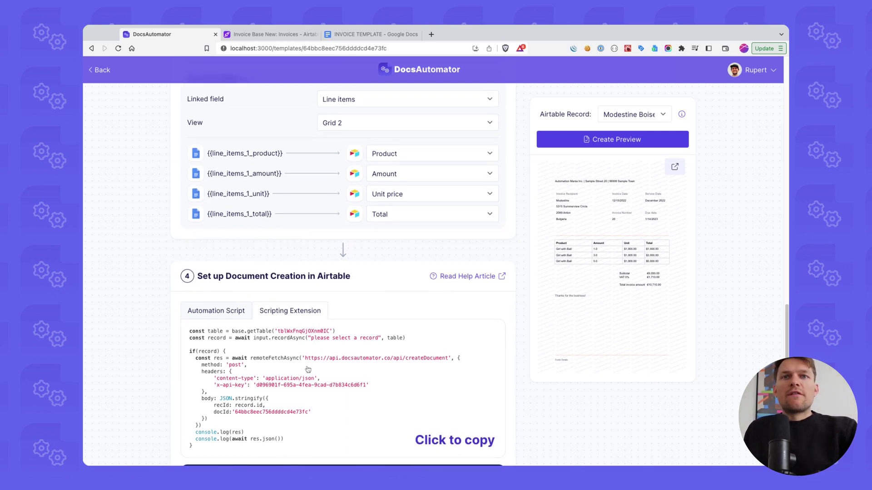
click(308, 370)
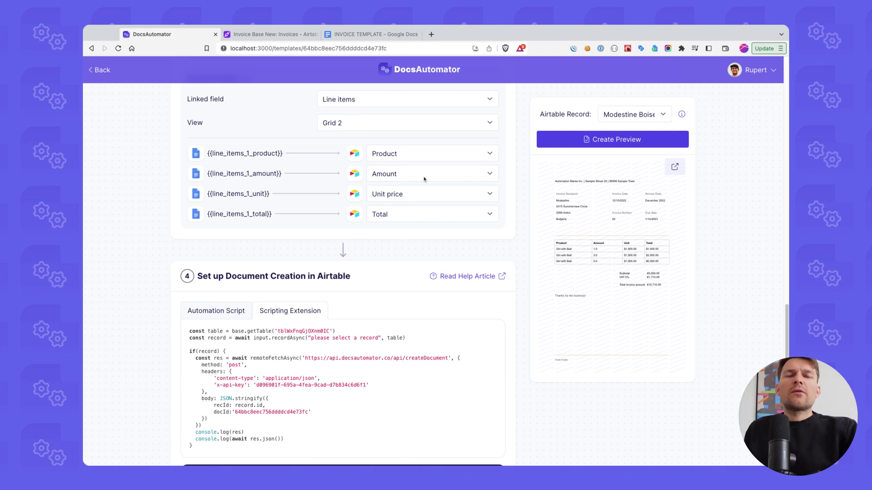
Add a Scripting extension to the Airtable demo dashboard
click(272, 34)
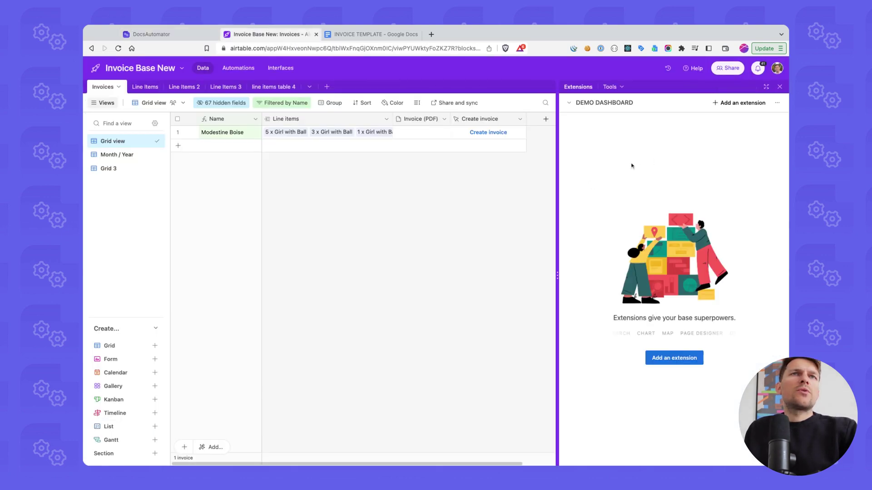
click(674, 357)
click(549, 190)
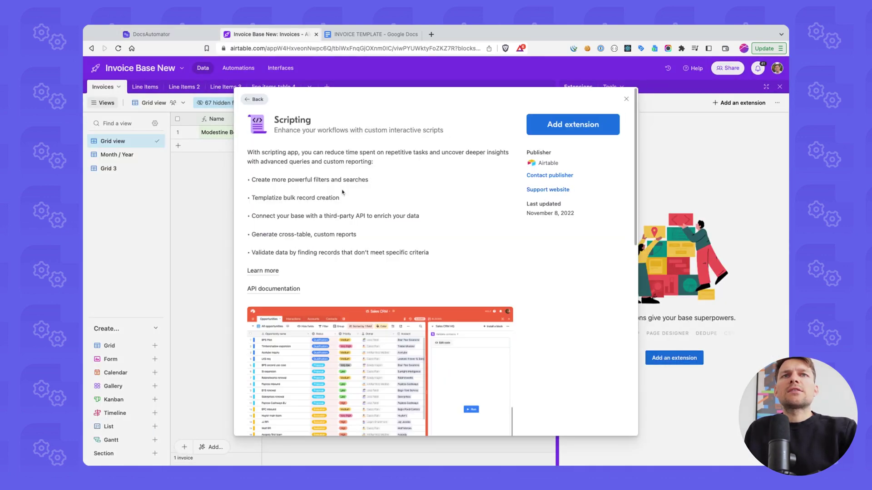
click(572, 124)
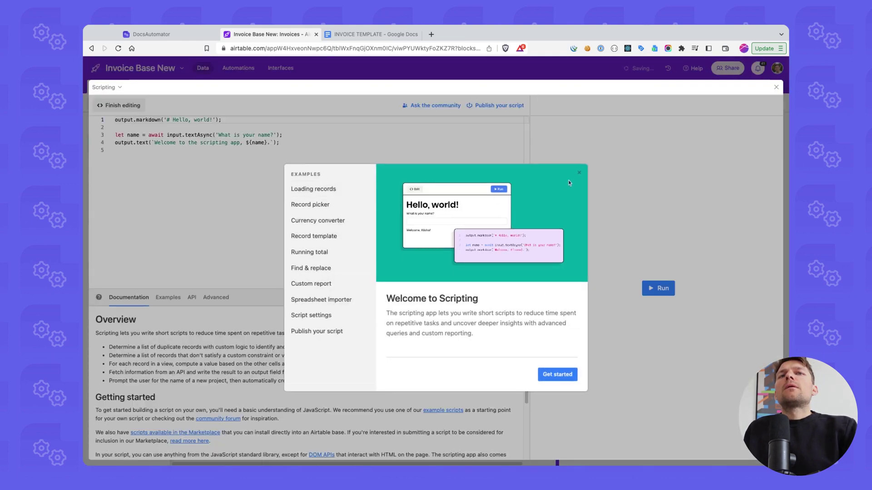
click(579, 173)
Replace the sample code with the pasted DocsAutomator createDocument script and finish editing
click(254, 179)
key(super+a)
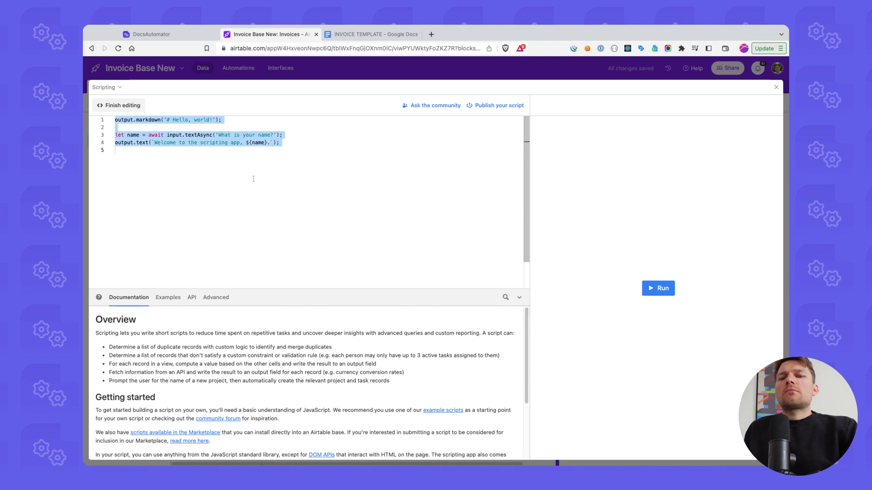
key(BackSpace)
key(super+v)
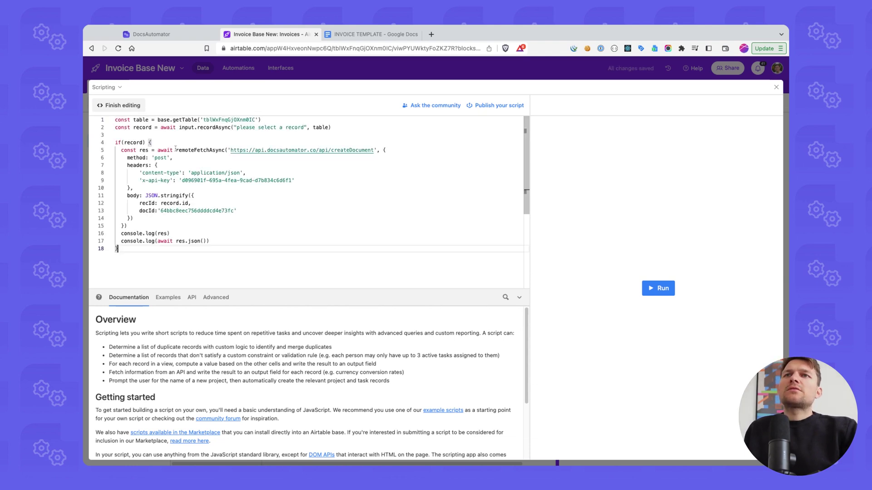
click(143, 109)
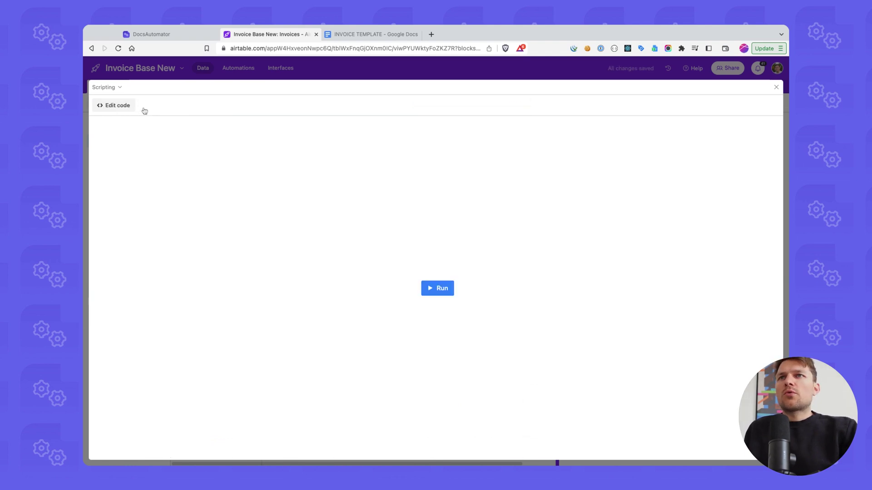
click(205, 74)
Try running the script from the Scripting extension panel
right_click(489, 119)
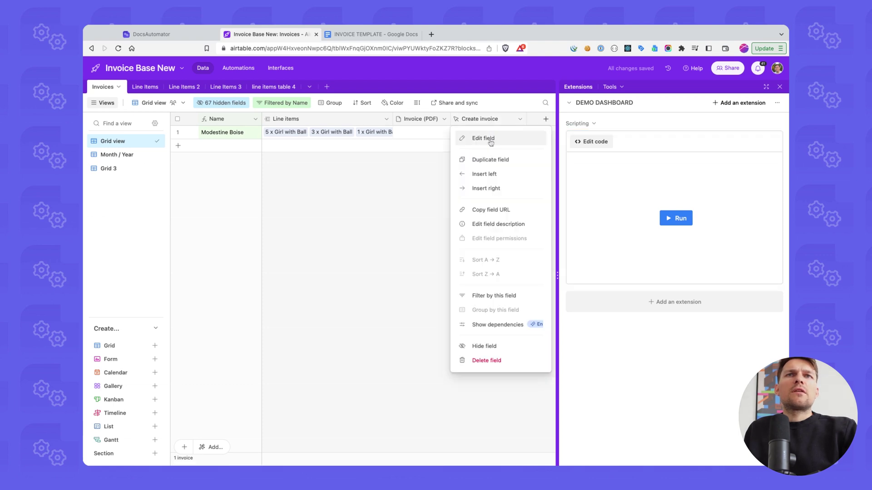
key(Escape)
click(677, 220)
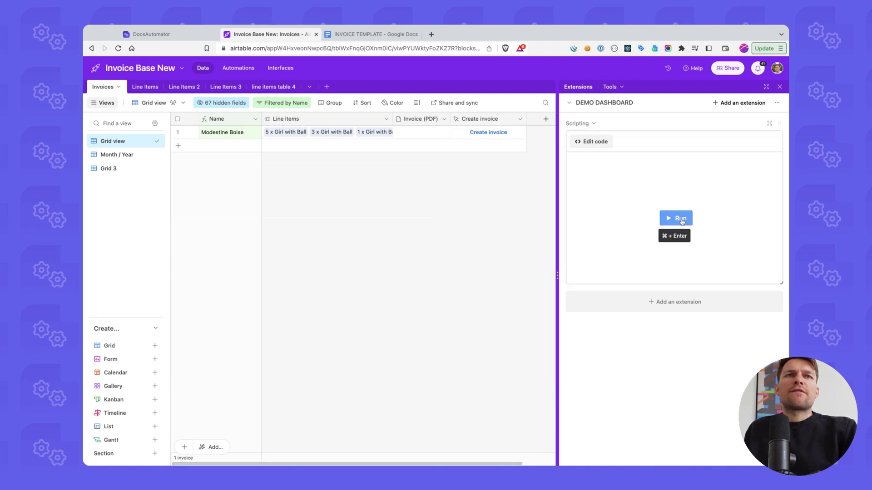
right_click(491, 119)
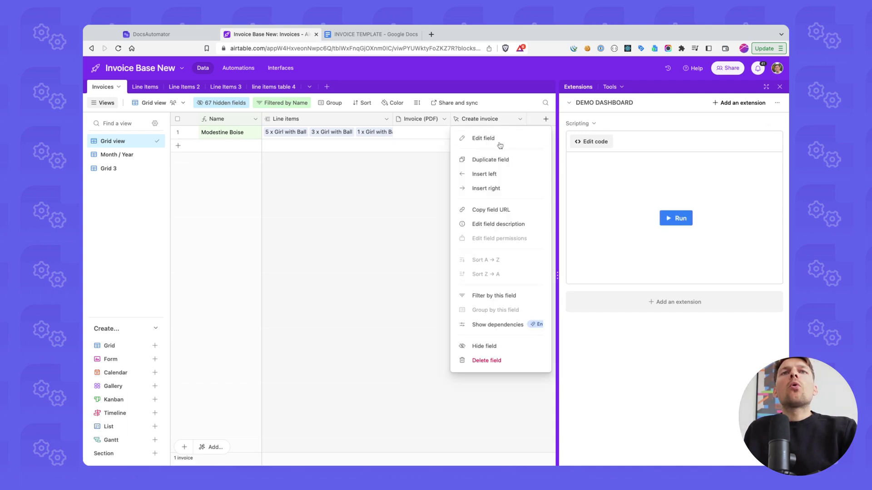
click(483, 138)
click(309, 262)
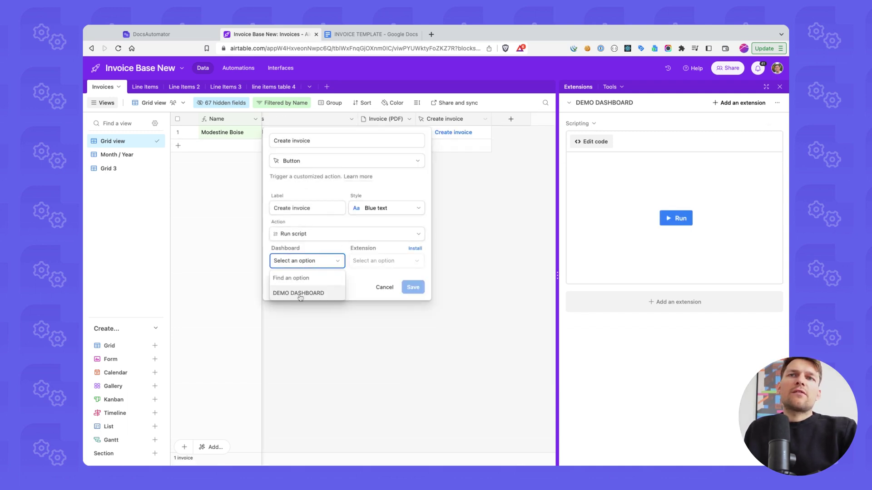
click(298, 293)
click(370, 265)
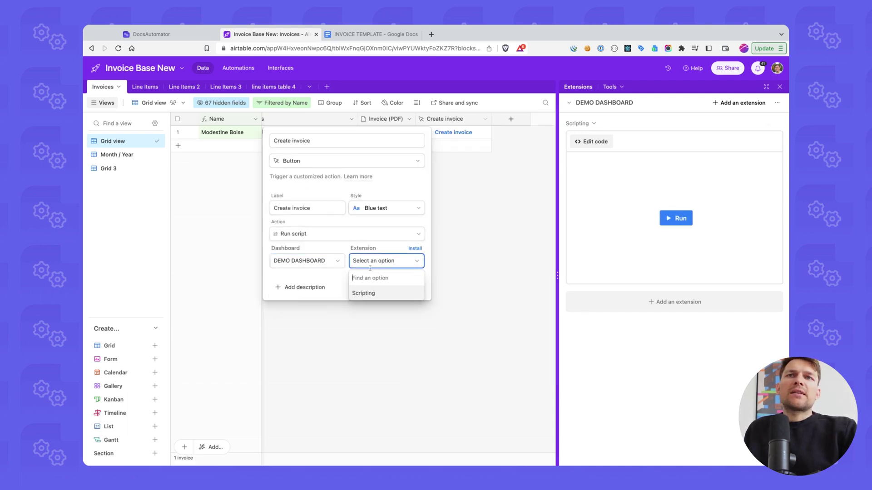
click(364, 293)
click(411, 287)
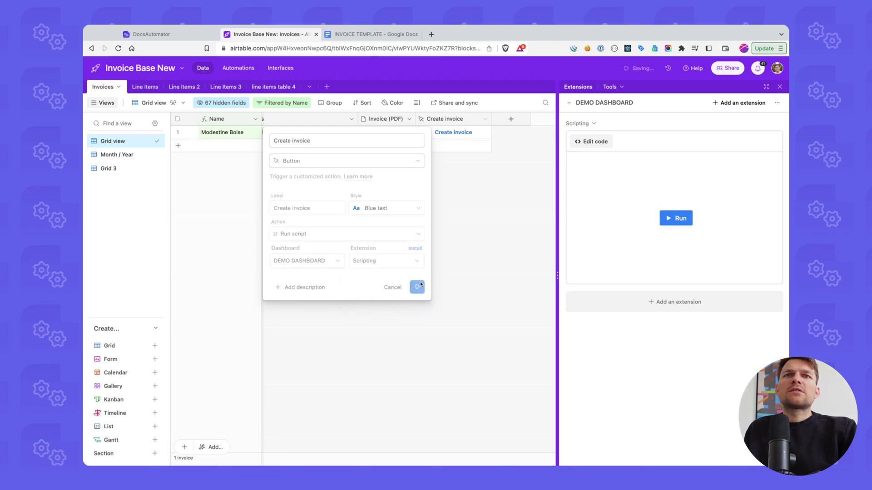
click(445, 133)
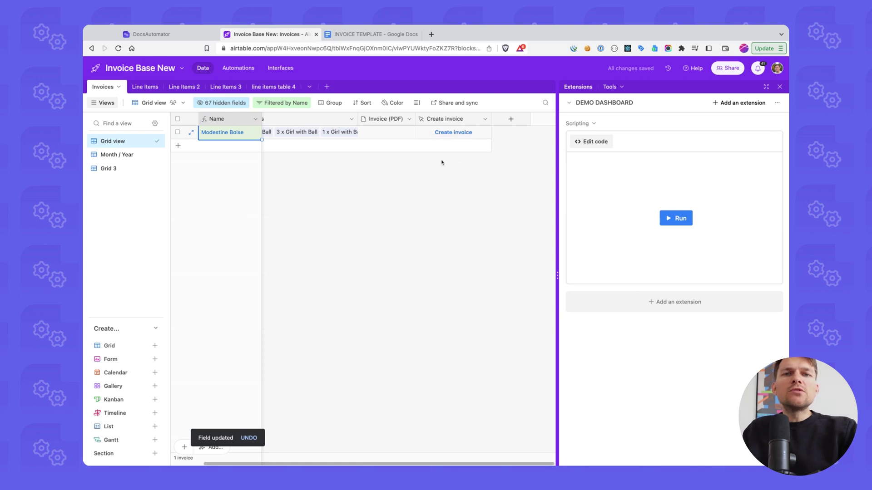
key(Escape)
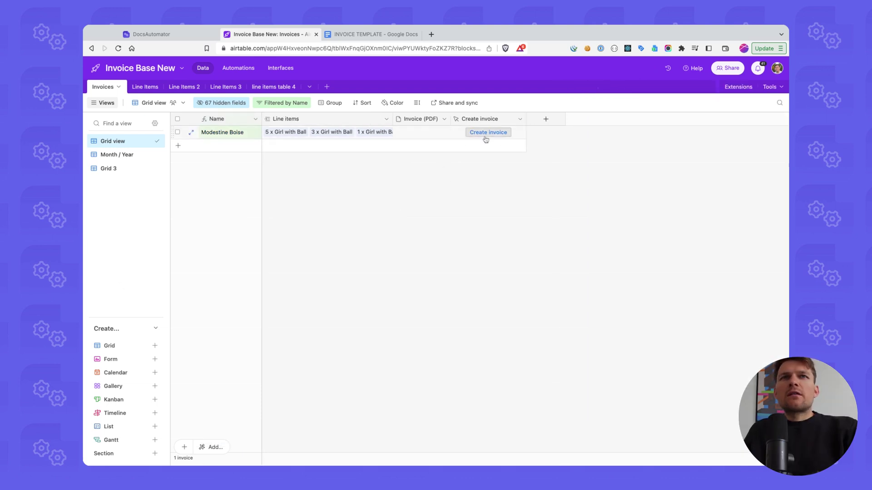
click(485, 138)
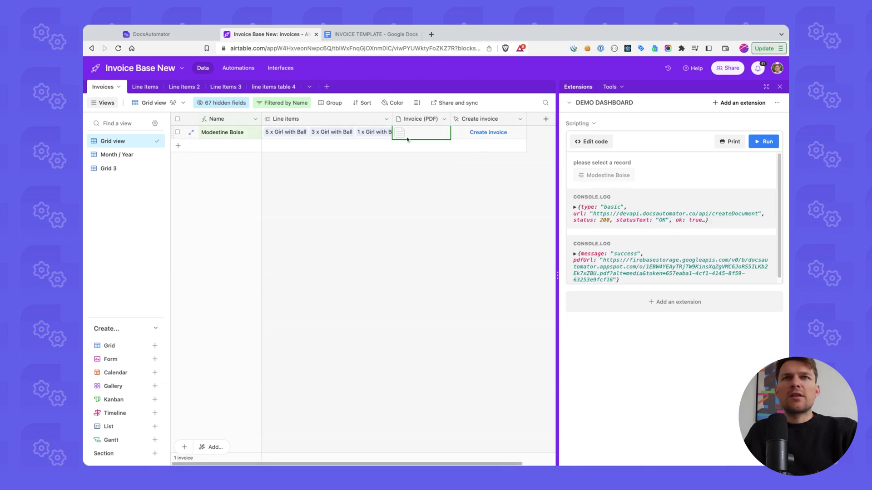
click(403, 136)
click(402, 135)
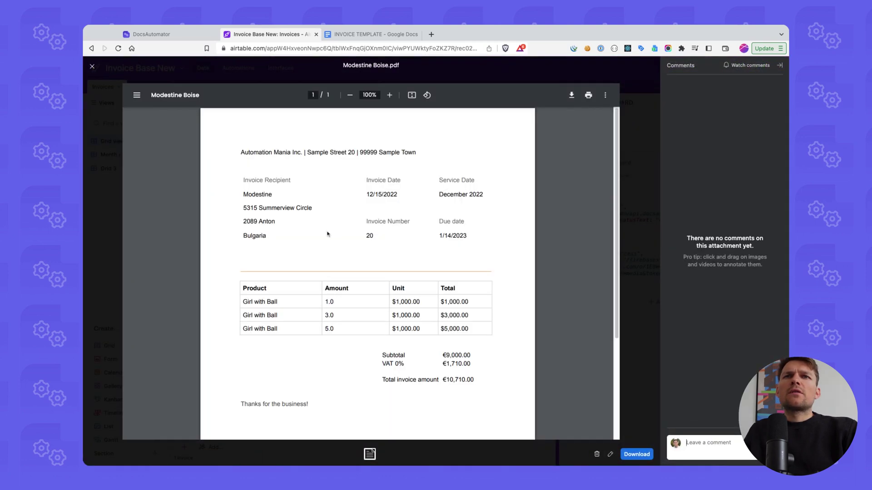
scroll(325, 229, down, 3)
scroll(280, 196, up, 3)
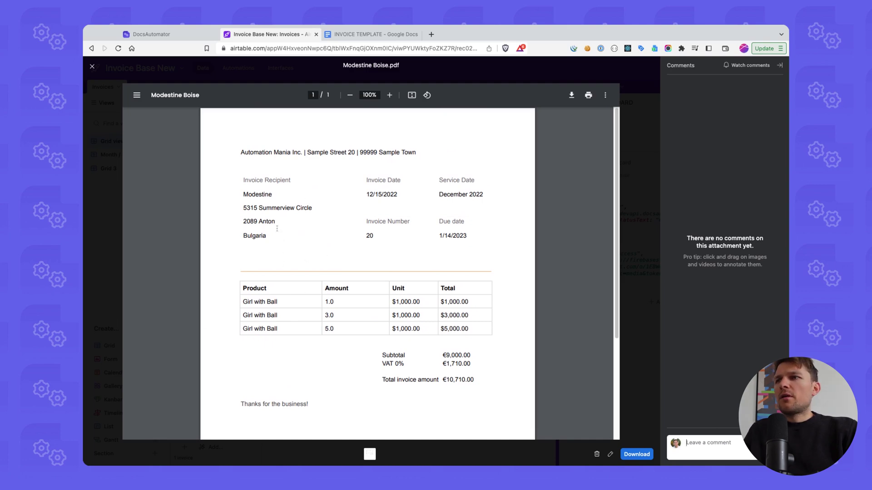
click(92, 179)
scroll(624, 253, down, 1)
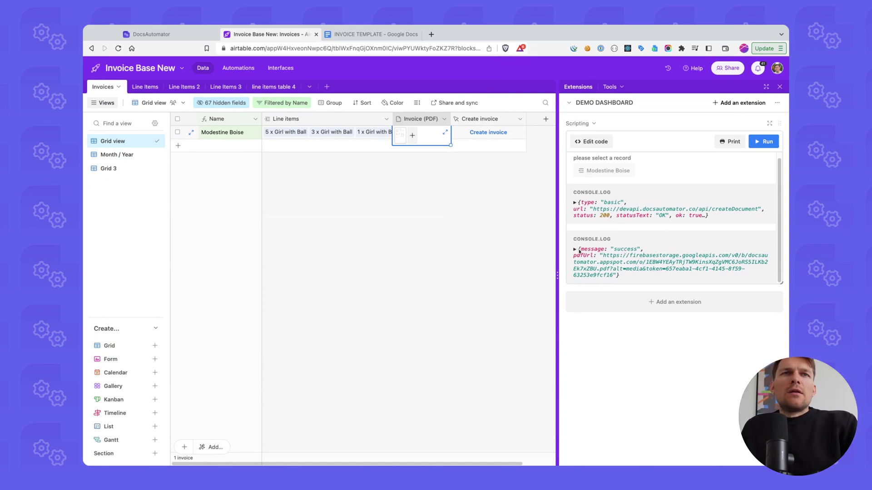
Expand the success log and load its pdfUrl in a new tab to verify the invoice PDF
click(599, 252)
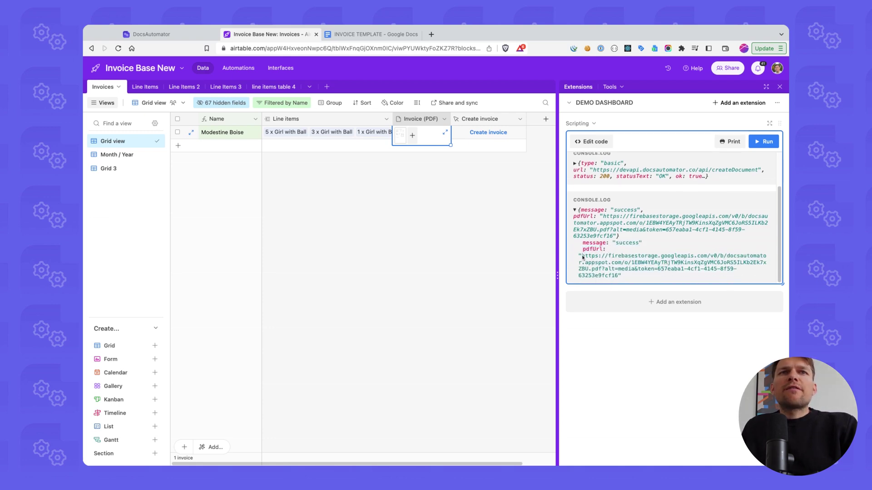
triple_click(583, 257)
key(ctrl+c)
key(ctrl+t)
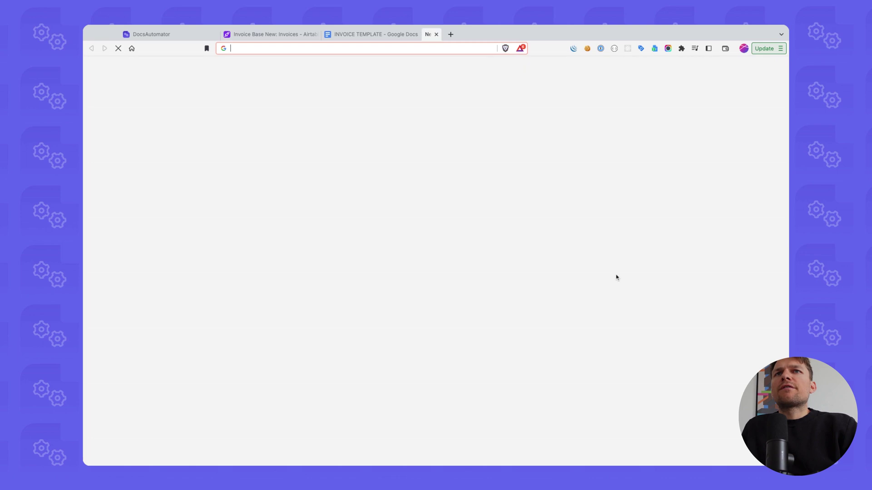
key(ctrl+v)
key(Return)
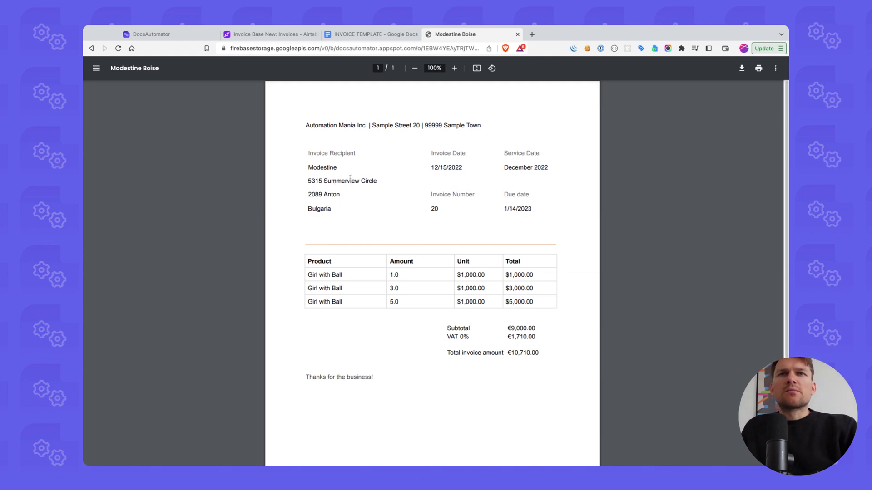
key(super+w)
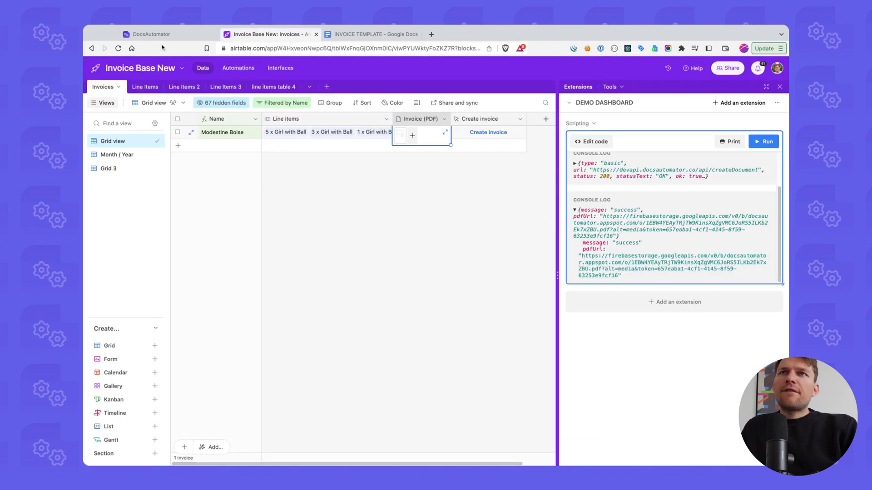
key(super+1)
Go back to the DocsAutomator template page and scroll to the step 4 code
scroll(262, 121, up, 10)
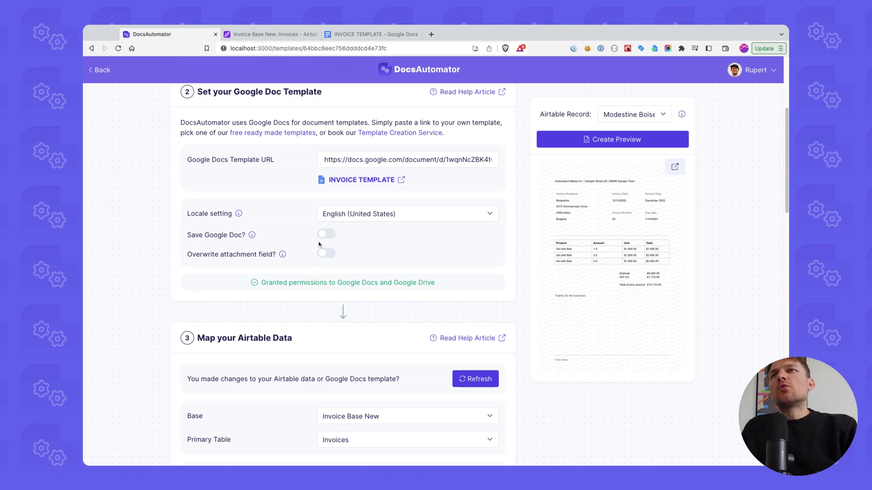
key(super+2)
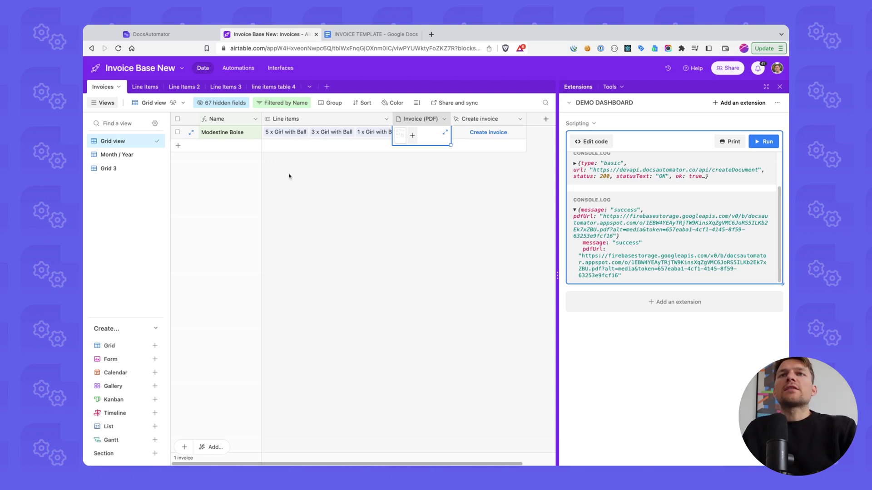
click(151, 34)
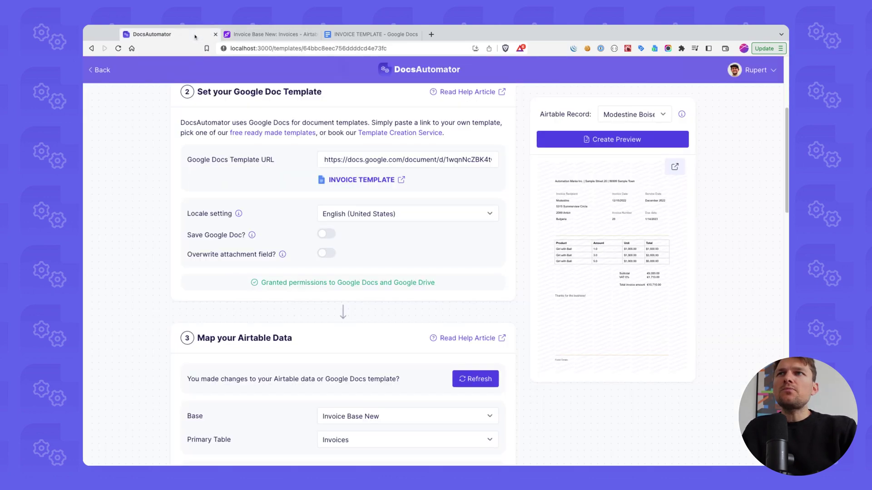
scroll(136, 257, down, 10)
Copy the Automation Script version of the createDocument code, then open the Airtable base's Automations
click(147, 256)
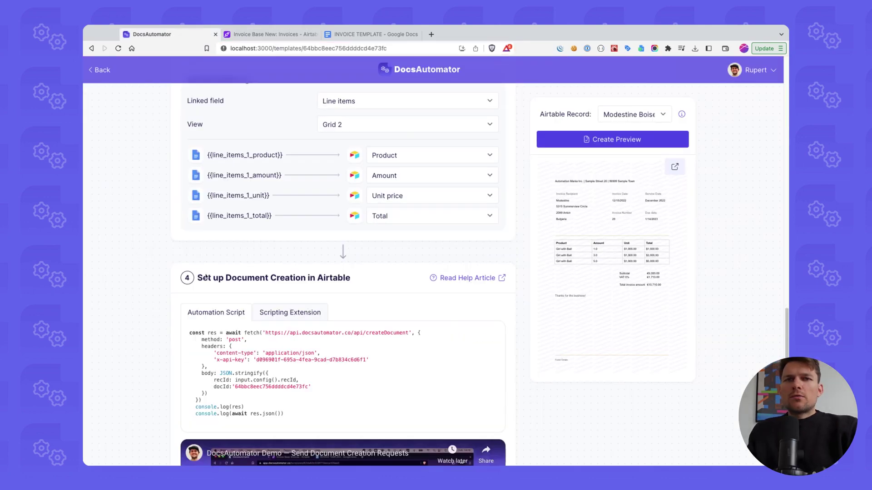
click(237, 350)
scroll(236, 351, down, 4)
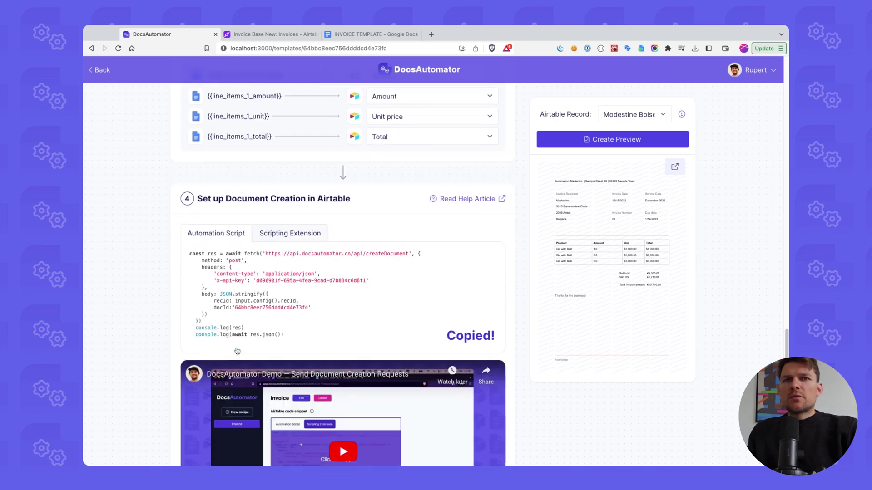
click(269, 222)
click(284, 273)
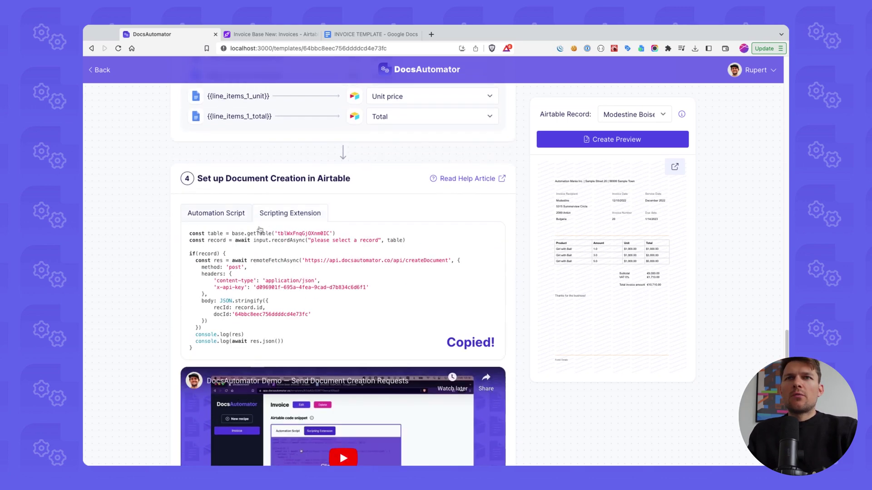
click(216, 212)
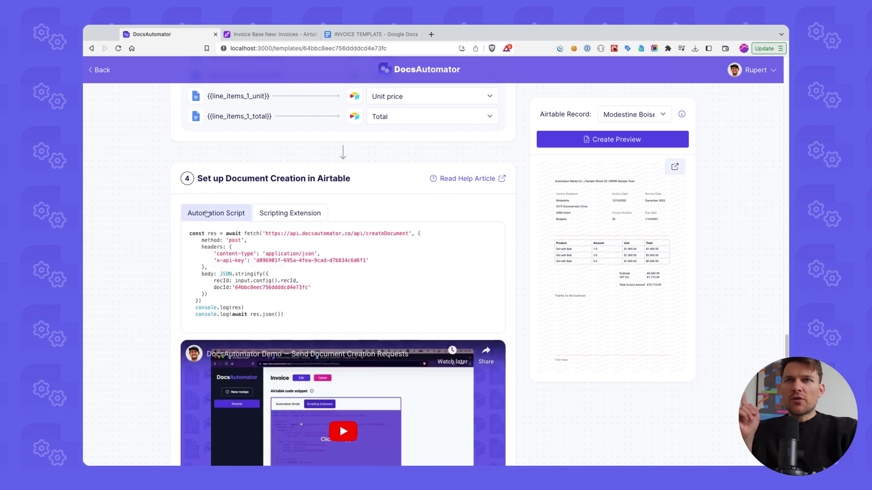
click(238, 275)
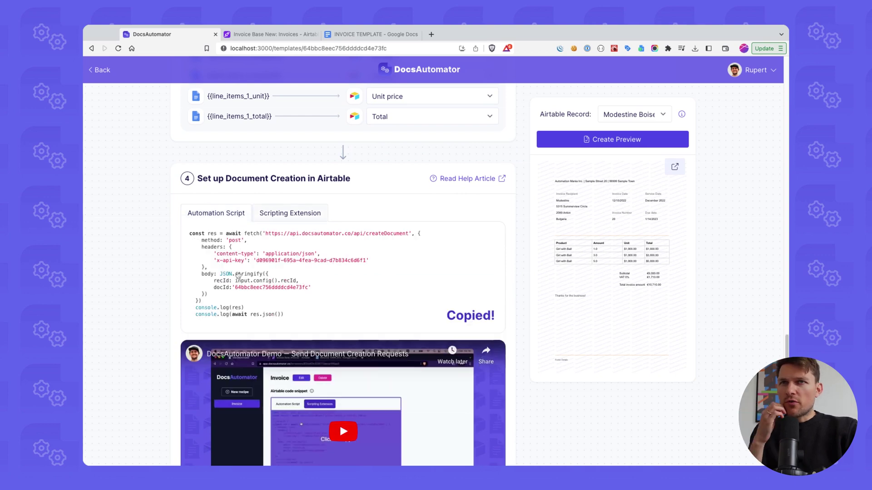
click(277, 35)
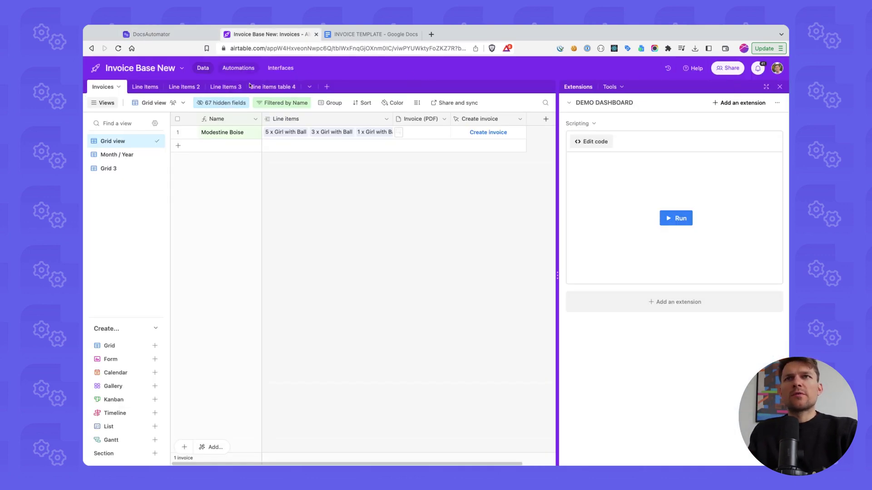
click(237, 69)
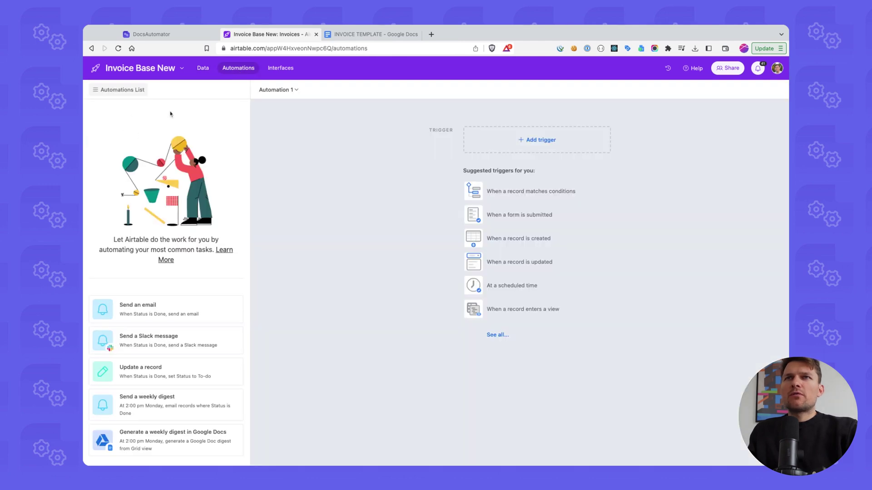
Look over the suggested automation triggers, then return to the Invoices grid
click(536, 146)
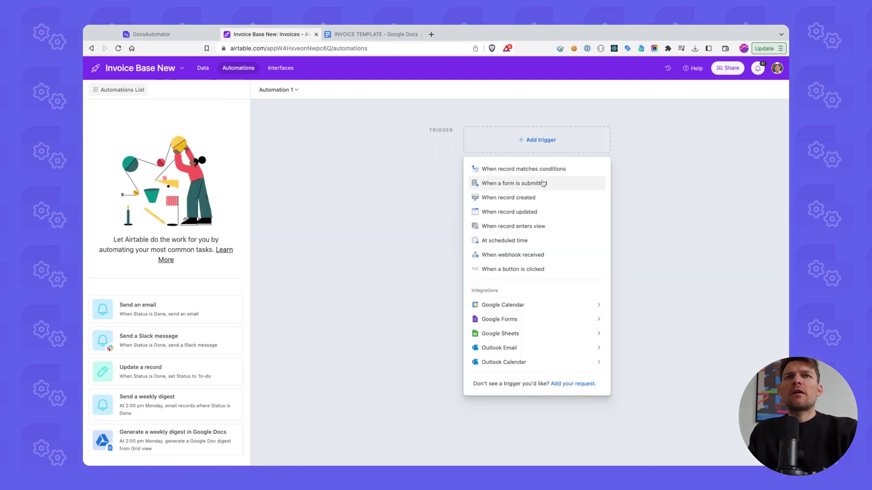
click(449, 143)
click(200, 70)
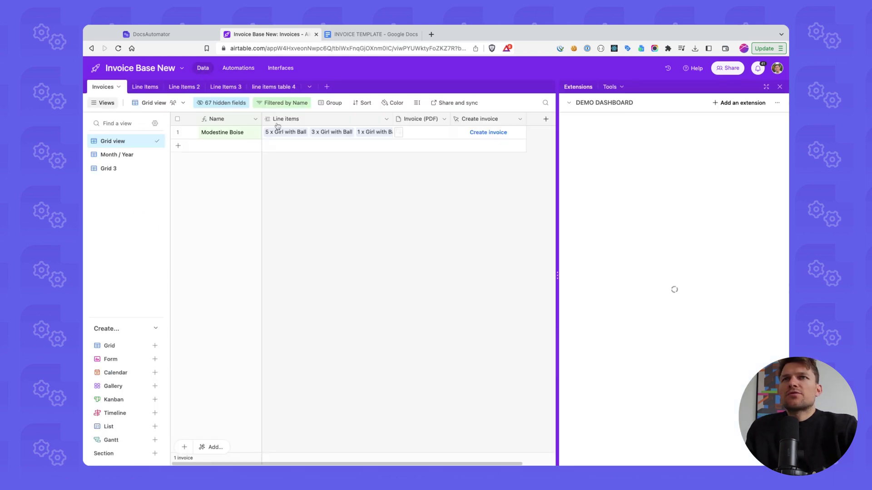
Insert a checkbox field named 'Create invoice checkbox' right of Invoice (PDF)
right_click(420, 119)
click(421, 189)
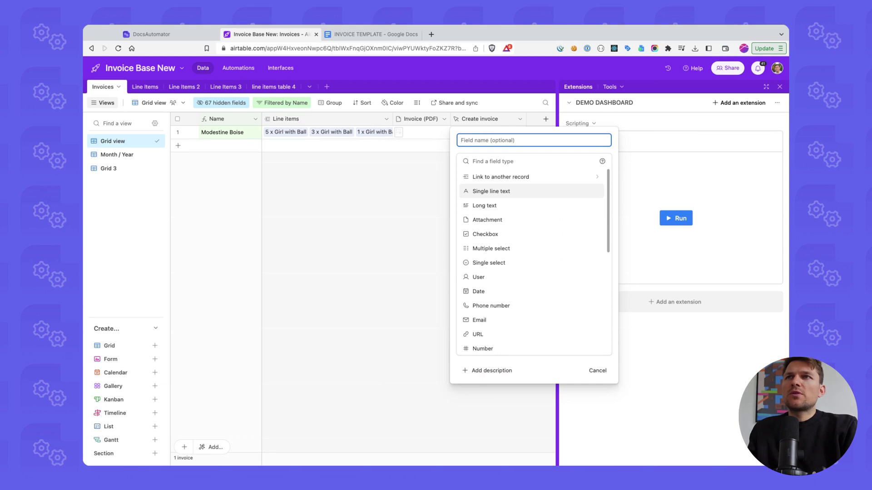
text(Create invoi)
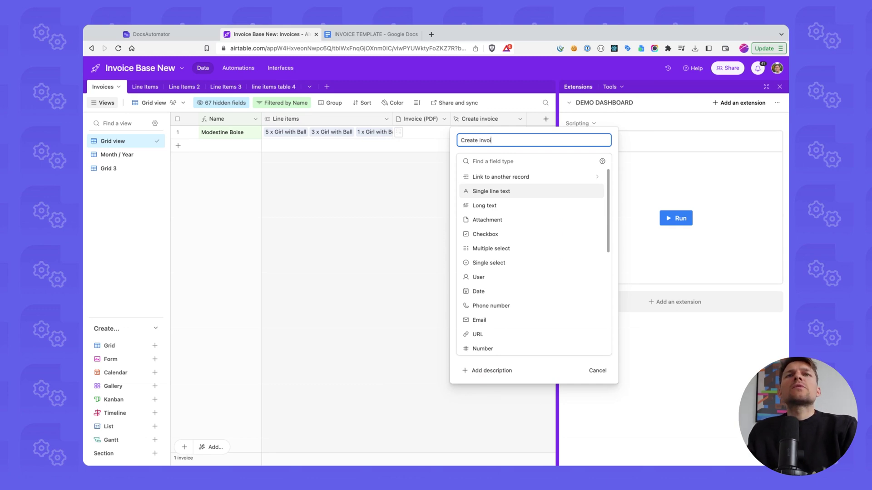
text(kbox)
click(485, 233)
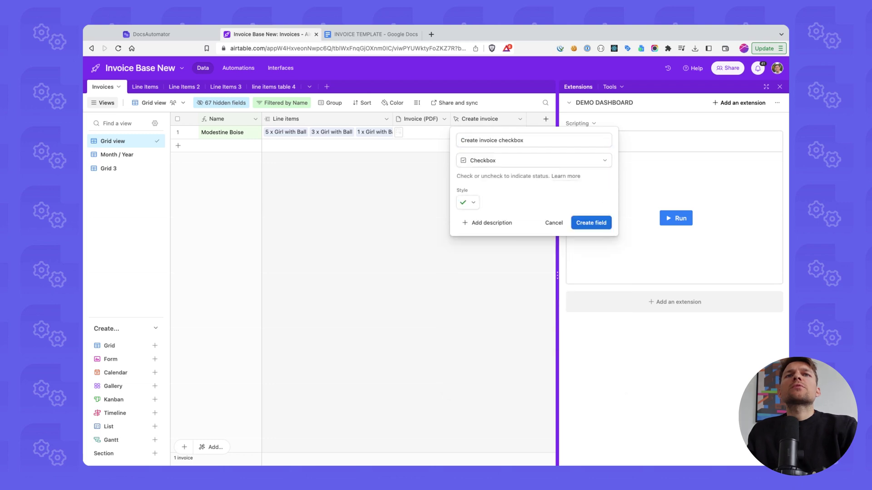
click(591, 223)
Add a 'When record matches conditions' trigger to Automation 1 that watches the Invoices table
click(238, 67)
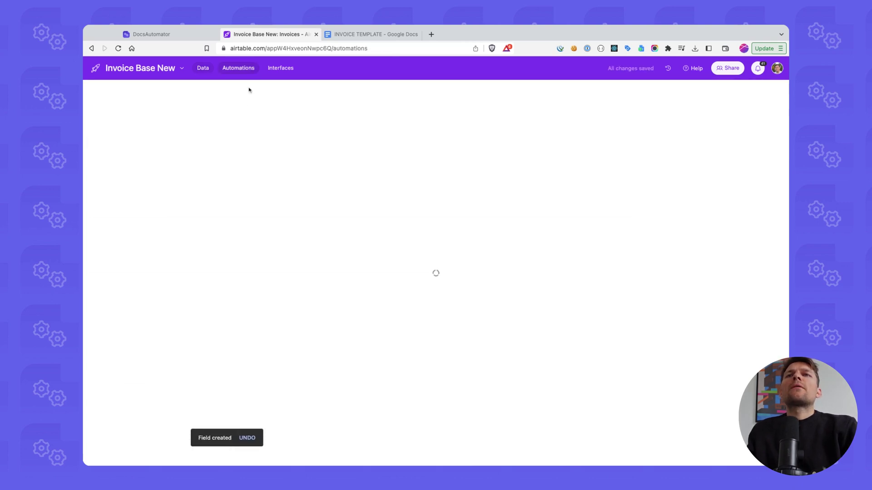
click(538, 140)
click(534, 167)
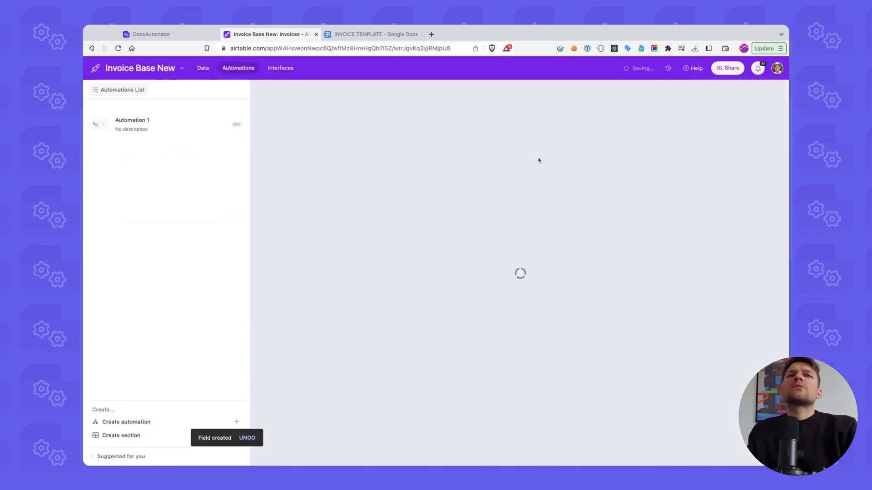
click(663, 223)
click(668, 254)
Add a trigger condition requiring the Create invoice checkbox to be checked
click(668, 254)
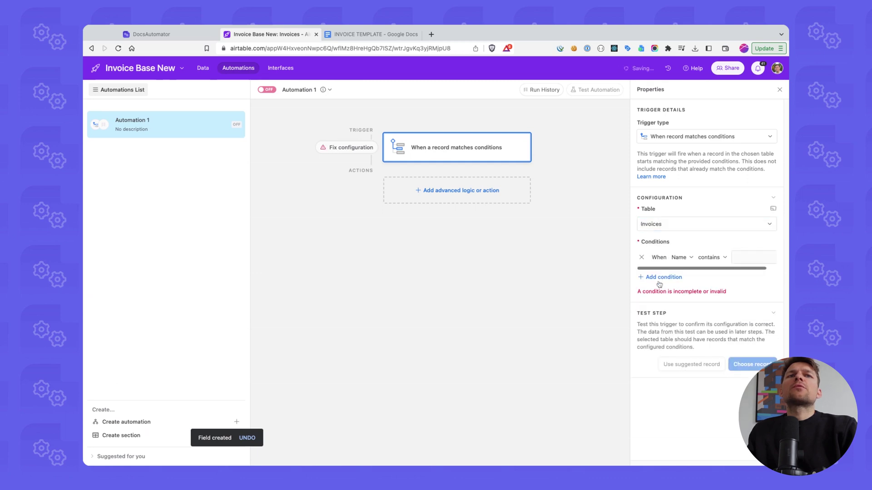
click(673, 260)
text(create)
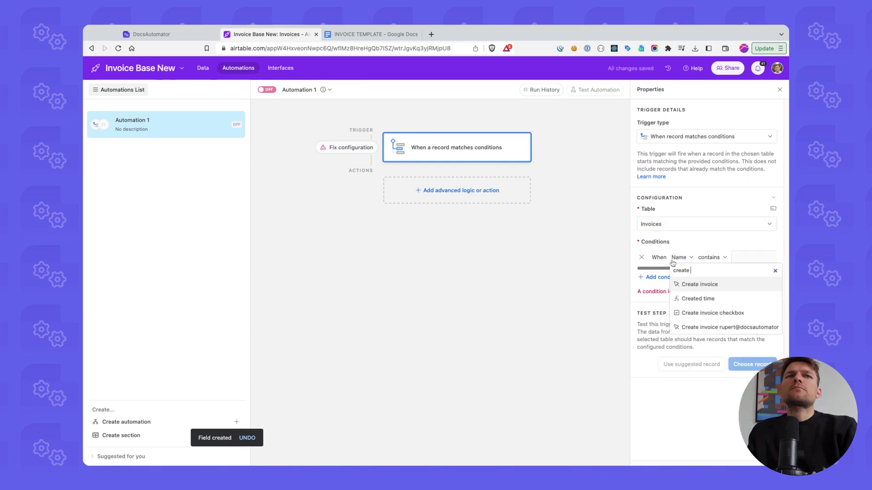
click(748, 313)
click(762, 258)
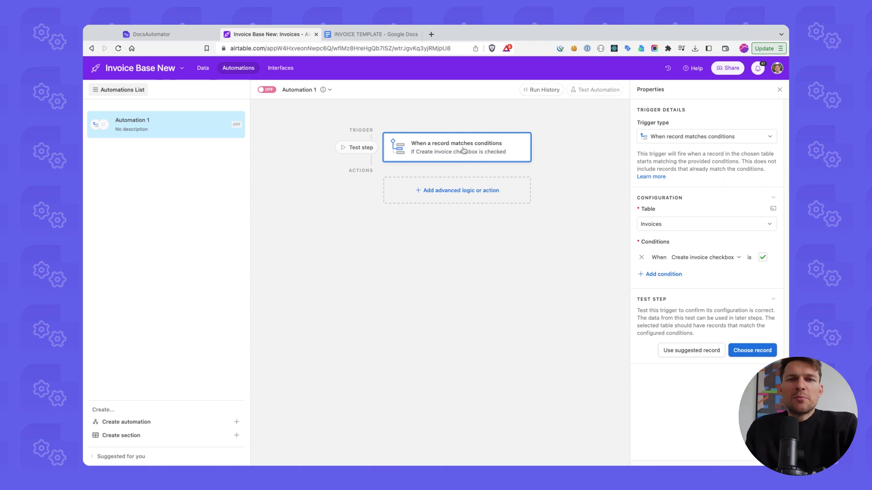
click(450, 191)
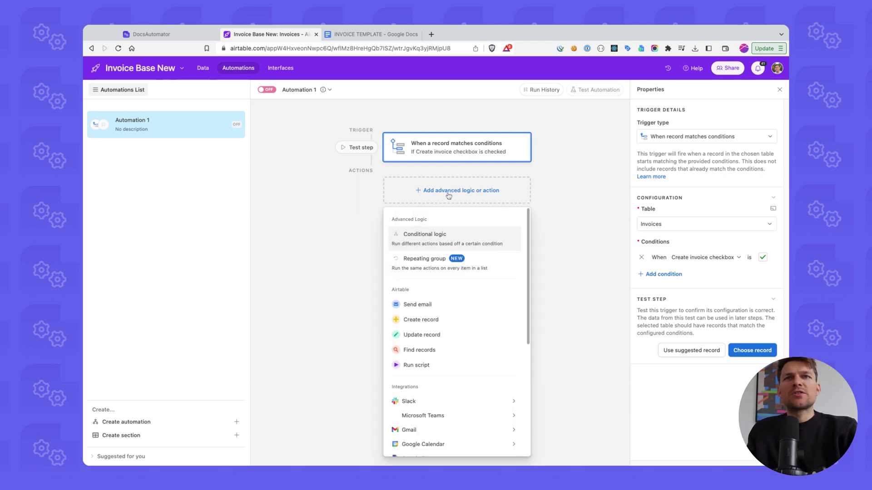
Make the action a Run script and replace the placeholder code with the DocsAutomator script
click(417, 367)
key(ctrl+a)
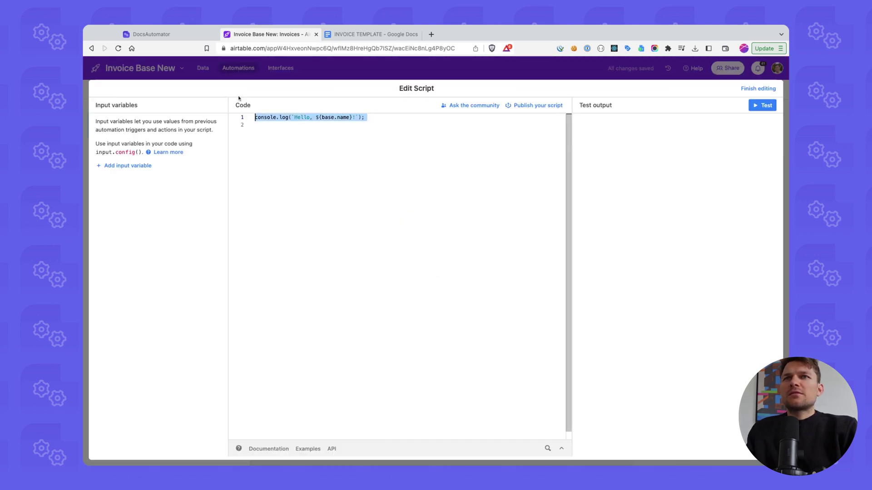
key(BackSpace)
key(ctrl+v)
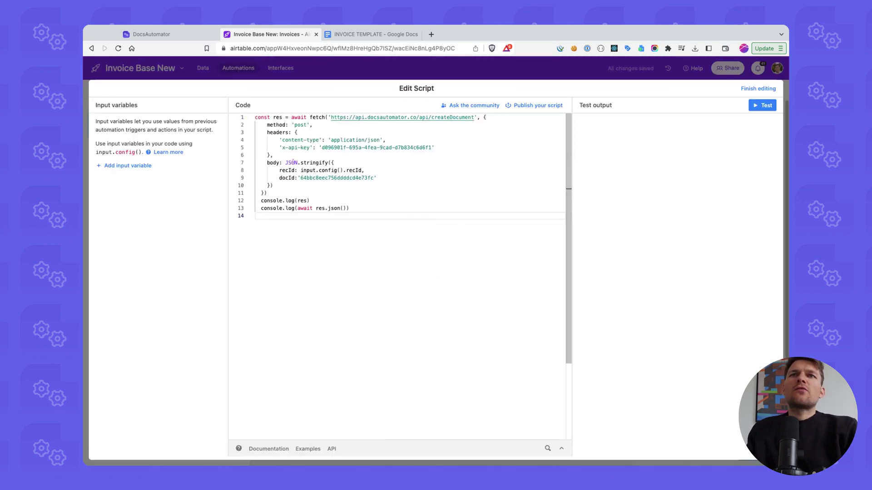
Add a new, empty input variable to the script
mouse_move(291, 163)
drag(390, 154, 295, 154)
click(328, 210)
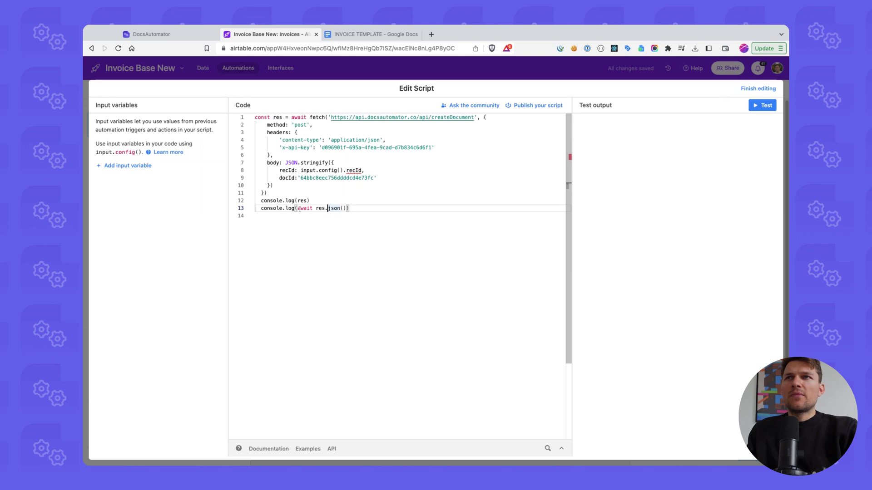
mouse_move(303, 201)
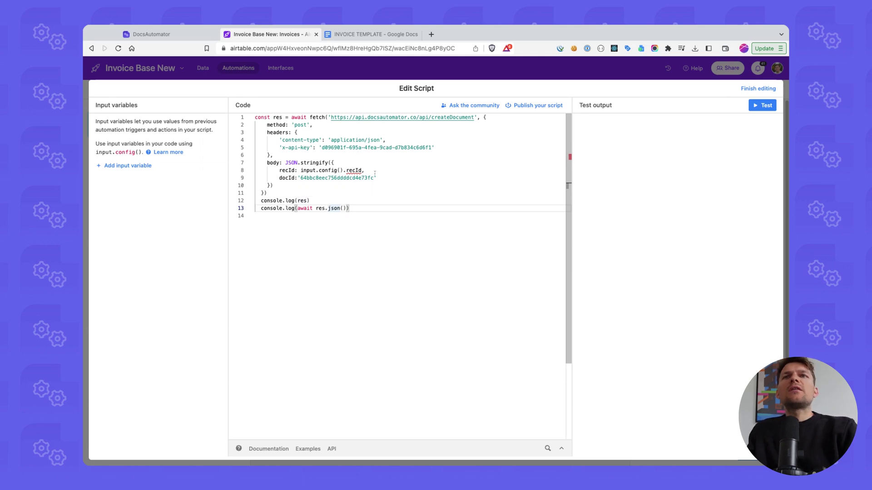
click(127, 165)
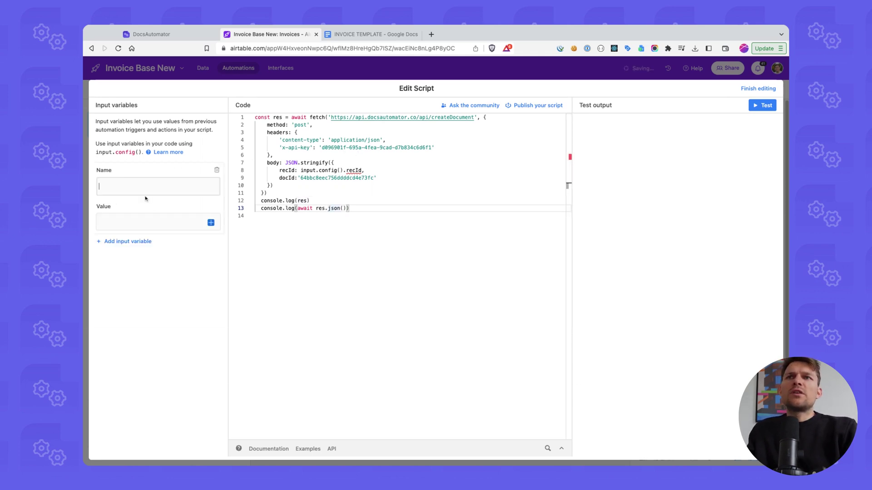
Name the new input variable recId, matching the property on code line 8
double_click(354, 170)
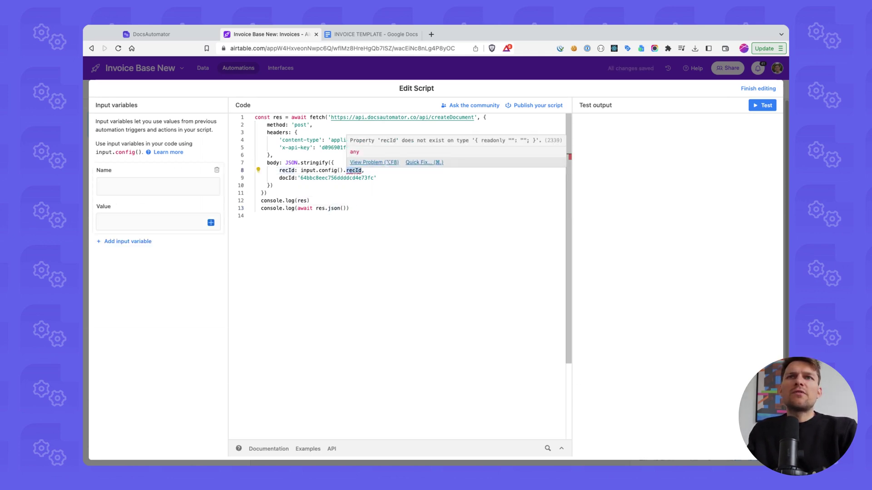
click(352, 171)
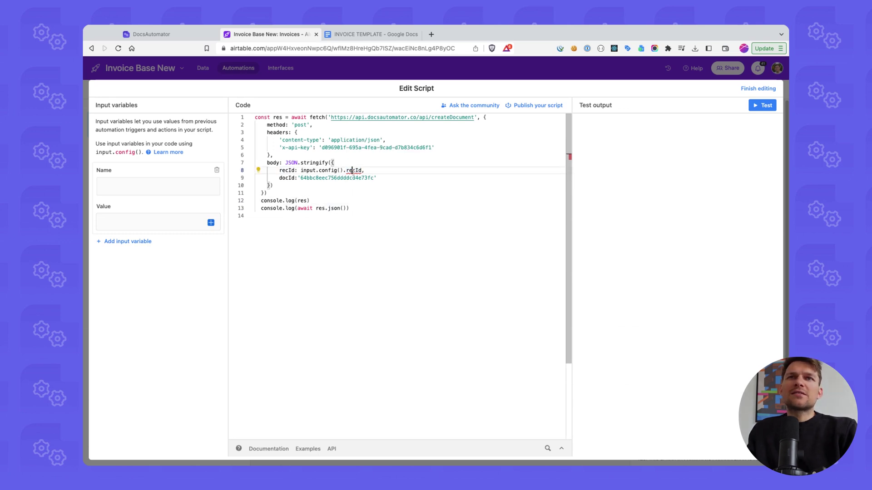
double_click(354, 170)
click(358, 171)
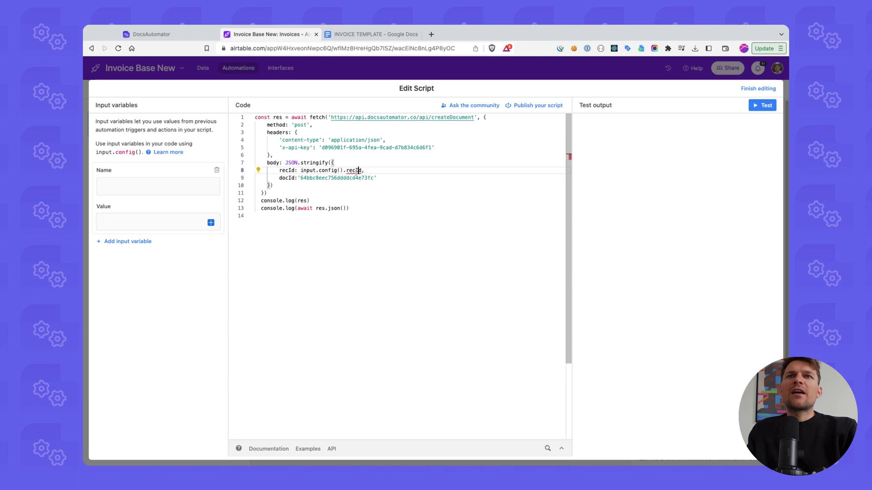
mouse_move(359, 170)
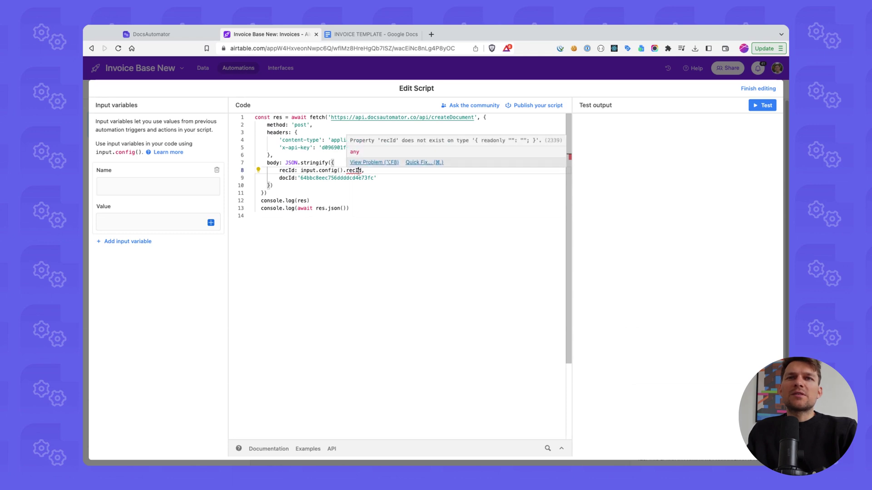
click(136, 187)
text(recId)
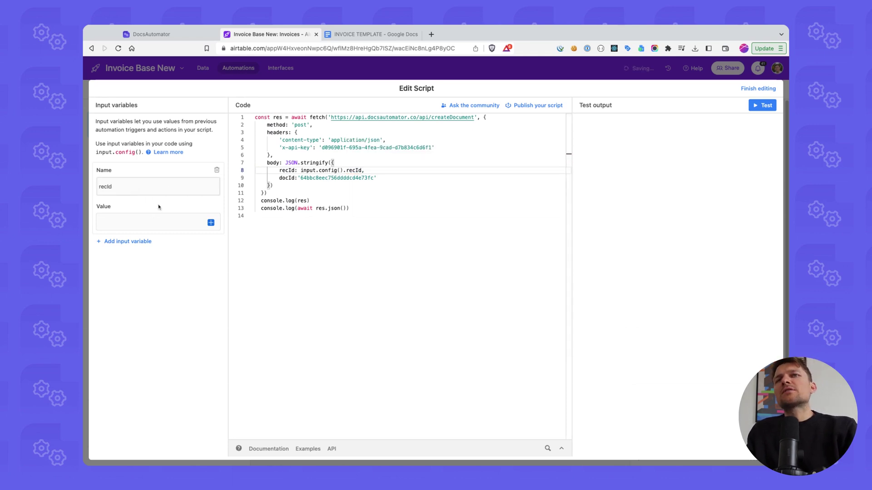
click(168, 218)
Replace the variable name with recId copied from the code for an exact match
click(118, 181)
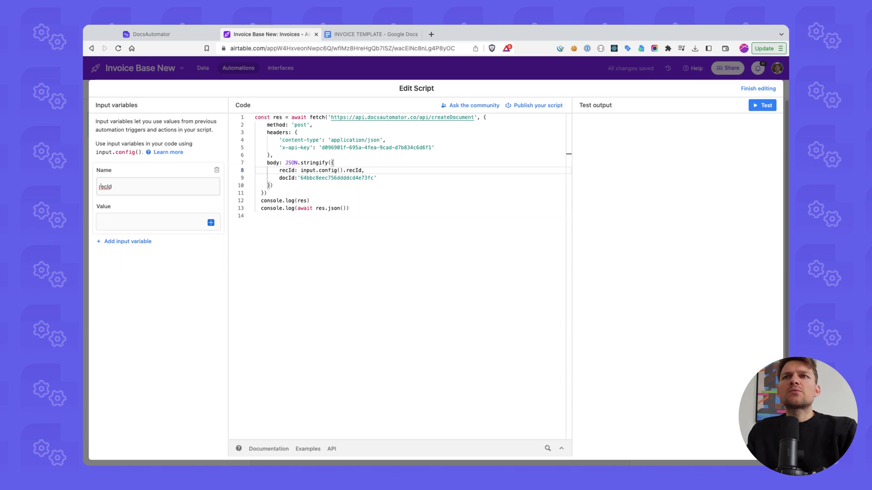
double_click(100, 186)
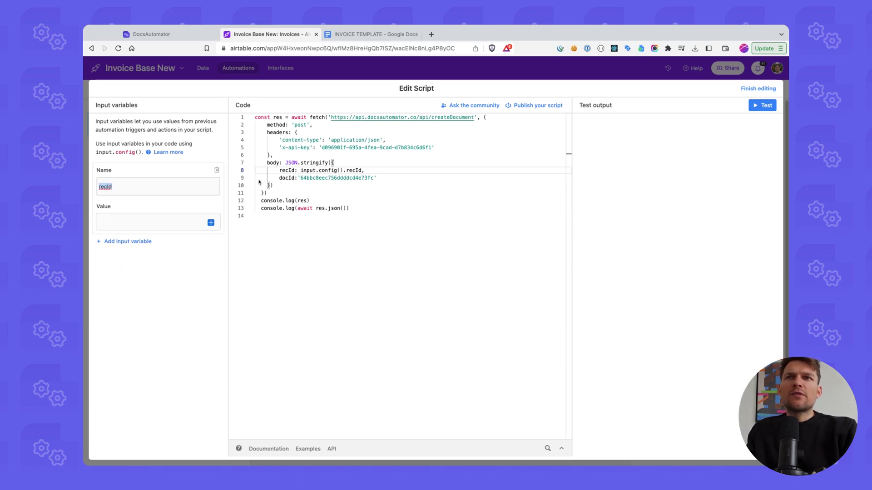
double_click(354, 170)
key(super+c)
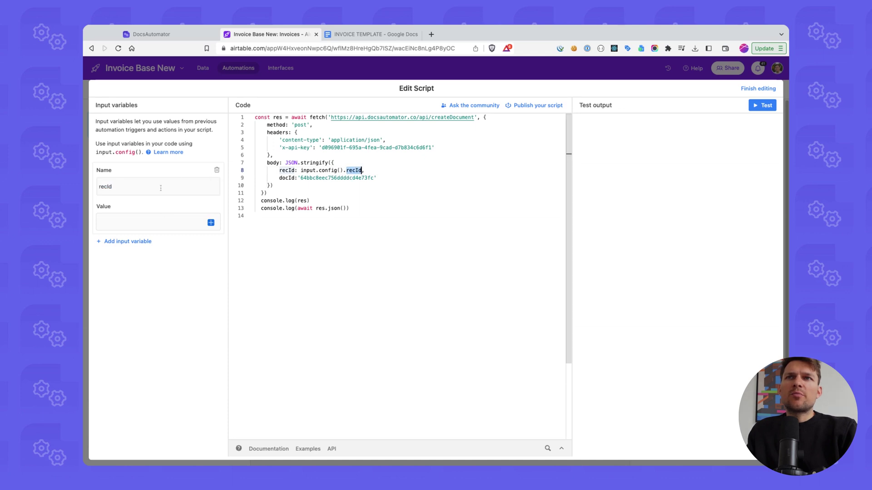
click(109, 186)
double_click(105, 186)
key(super+v)
Set recId's value to the triggering record's Airtable record ID and finish editing
click(210, 225)
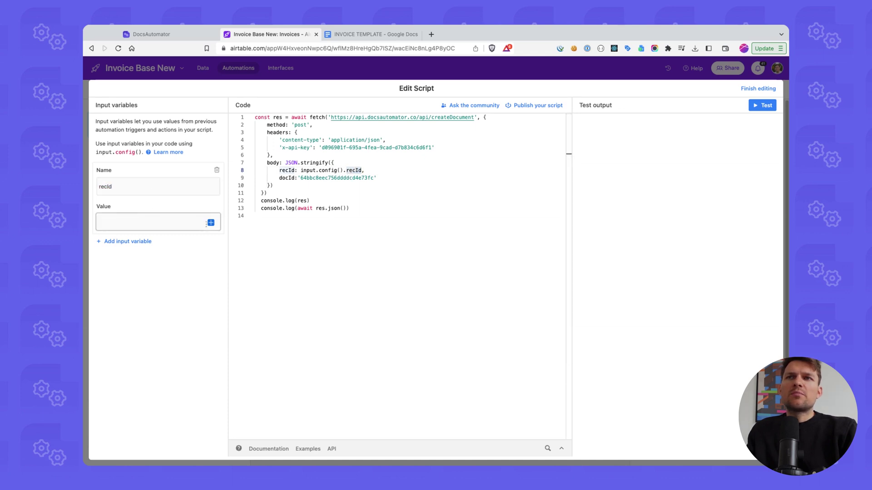
click(229, 282)
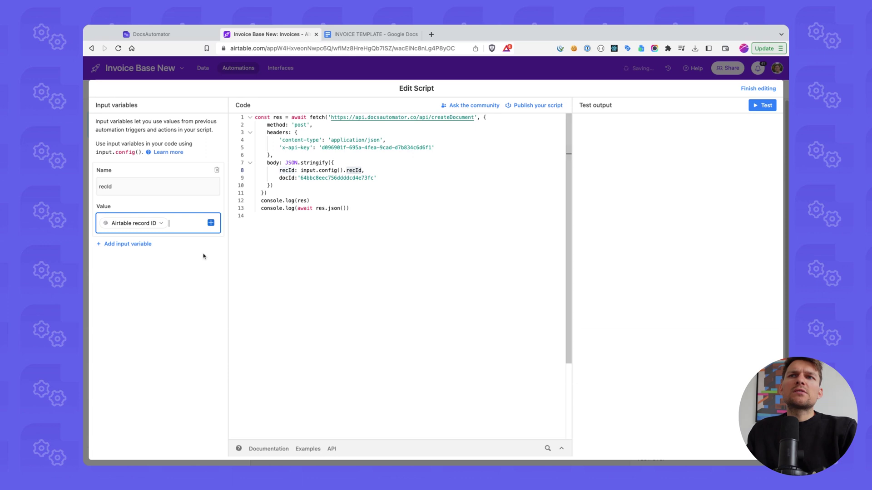
click(304, 190)
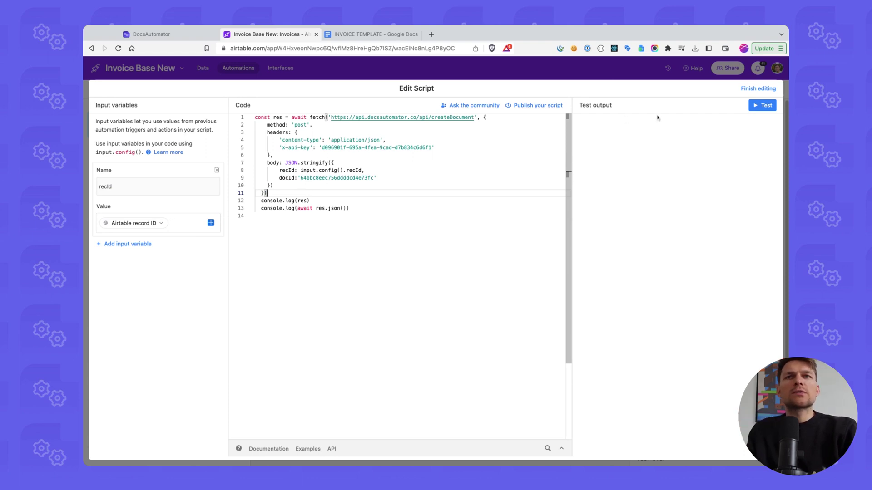
click(756, 89)
click(266, 89)
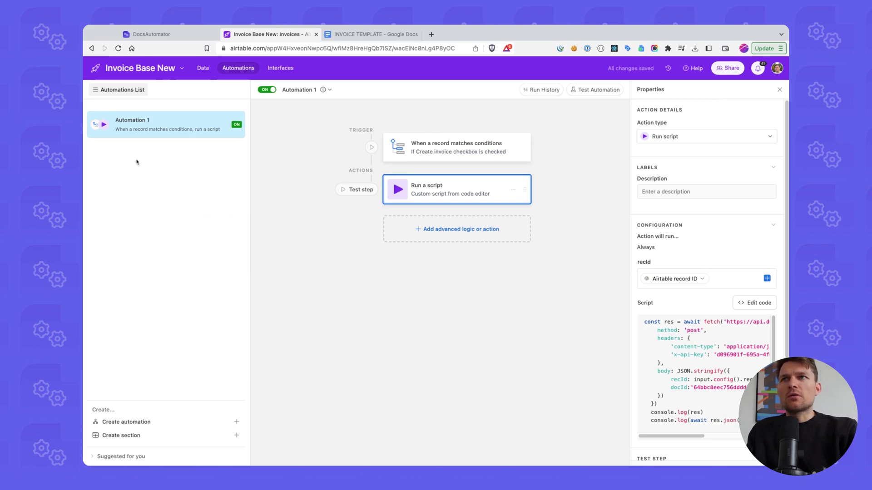
click(203, 68)
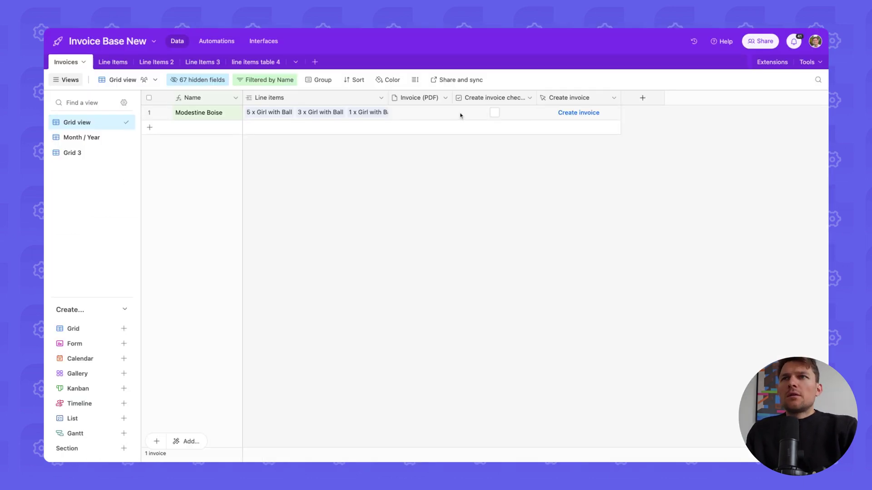
click(494, 112)
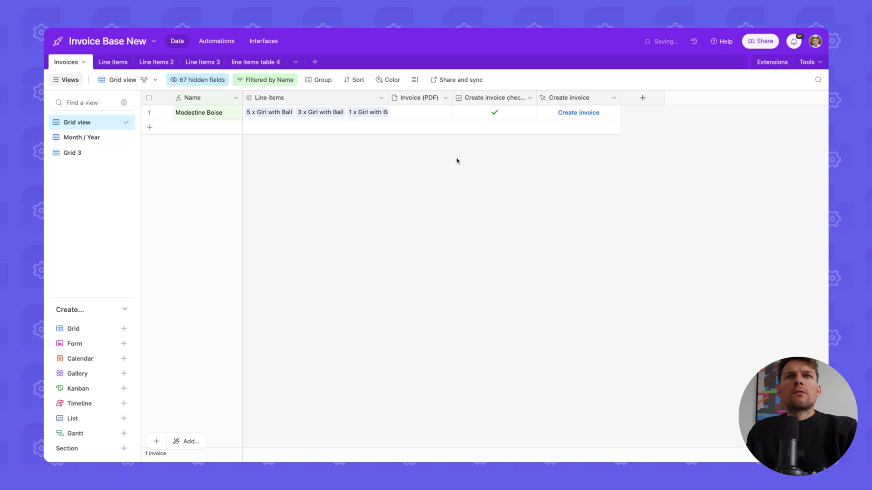
click(217, 42)
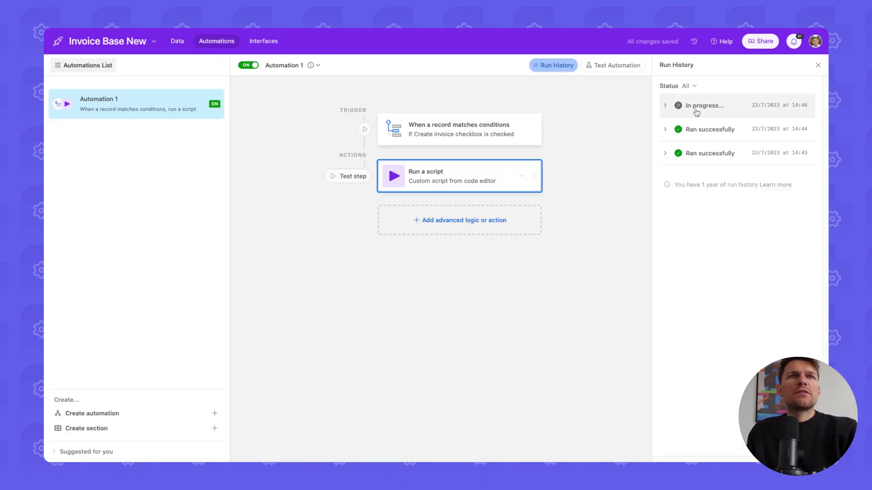
click(177, 41)
click(402, 112)
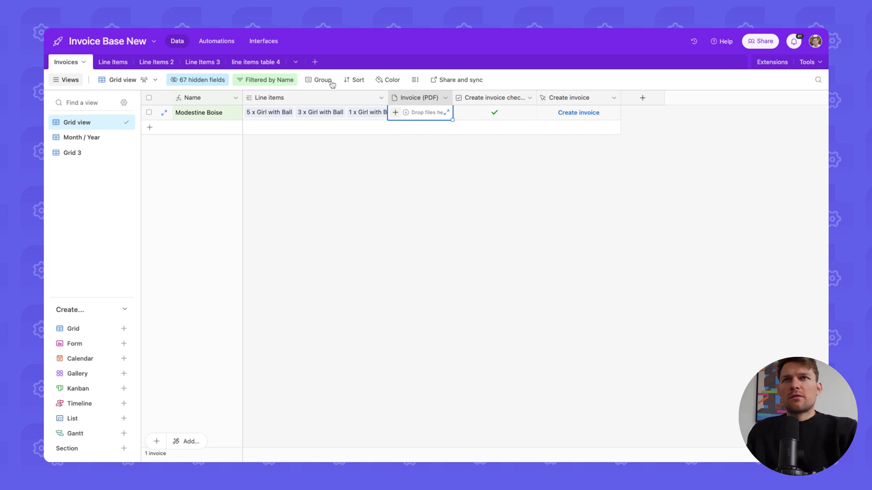
key(Escape)
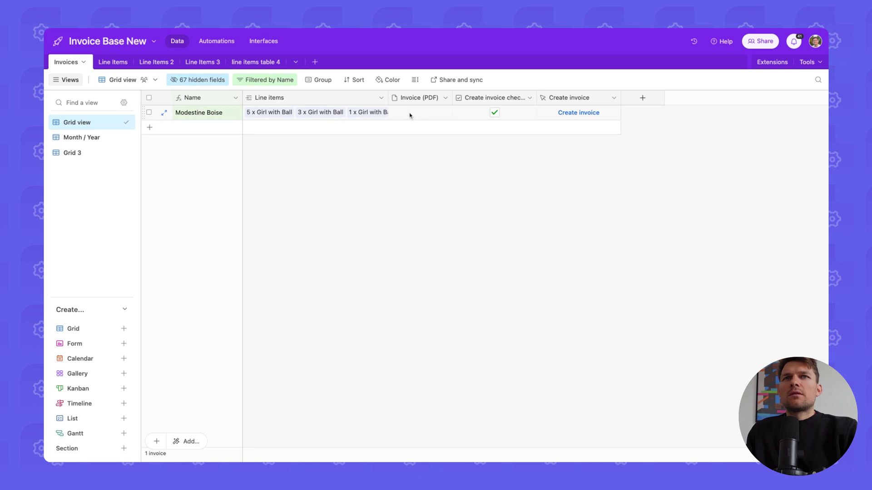
click(409, 116)
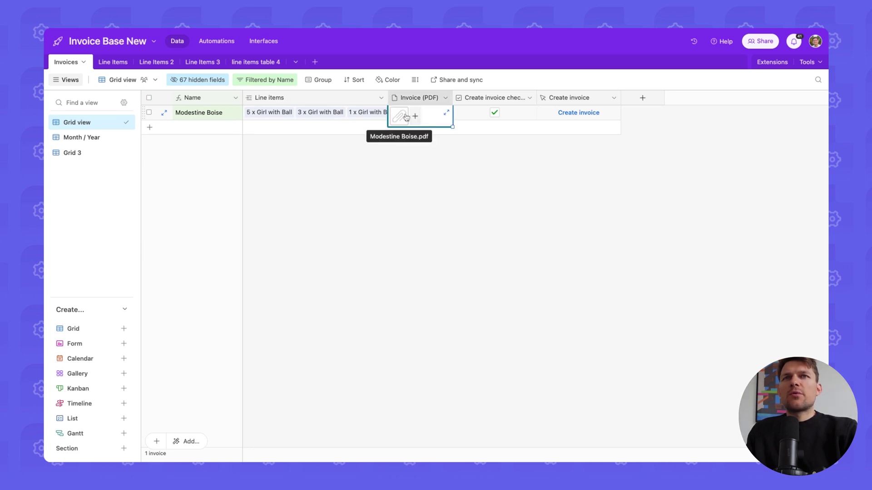
click(406, 117)
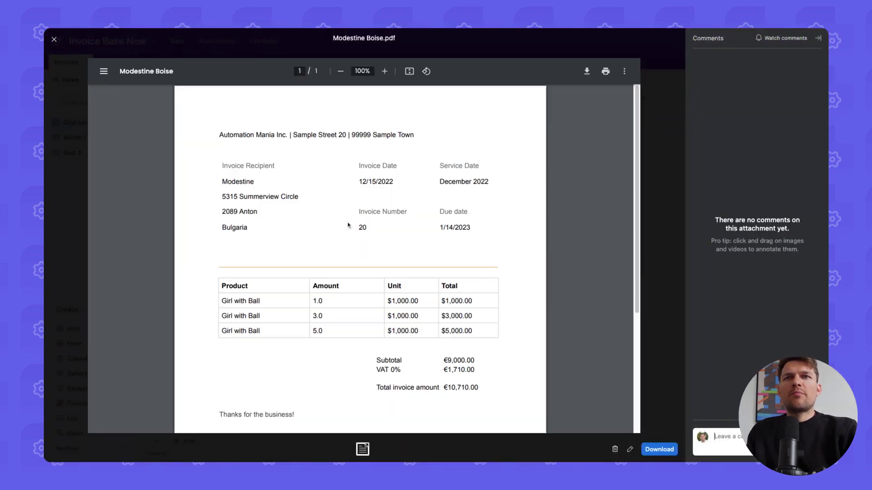
click(68, 175)
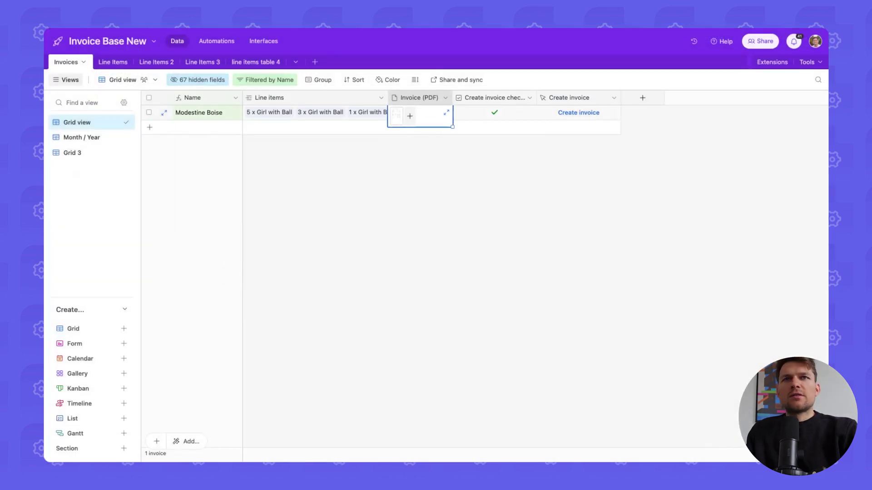